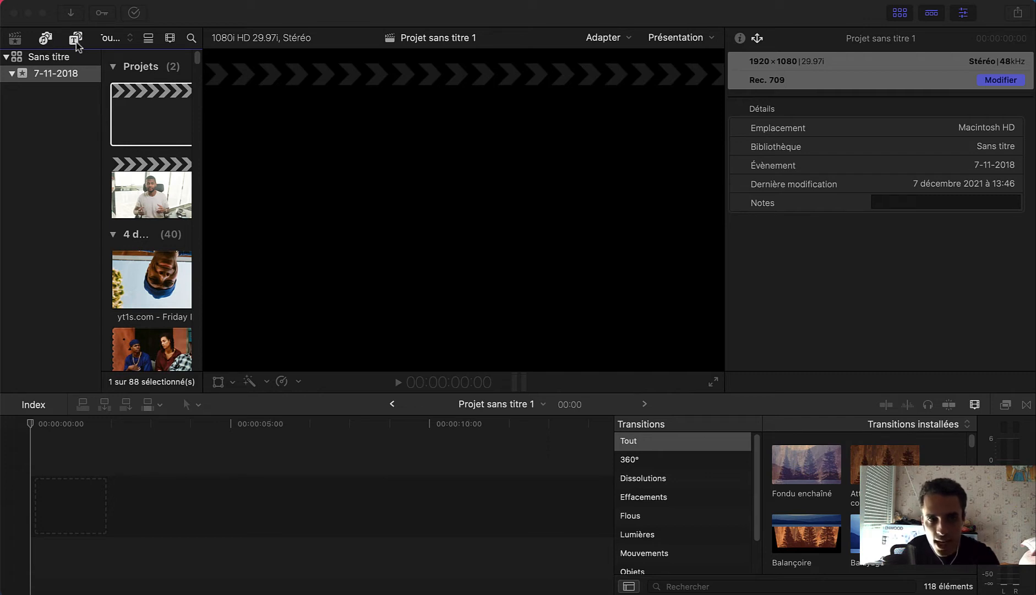
Add the 3D personnalisé title at the start of the timeline and park the playhead over it at 1:17.
click(76, 40)
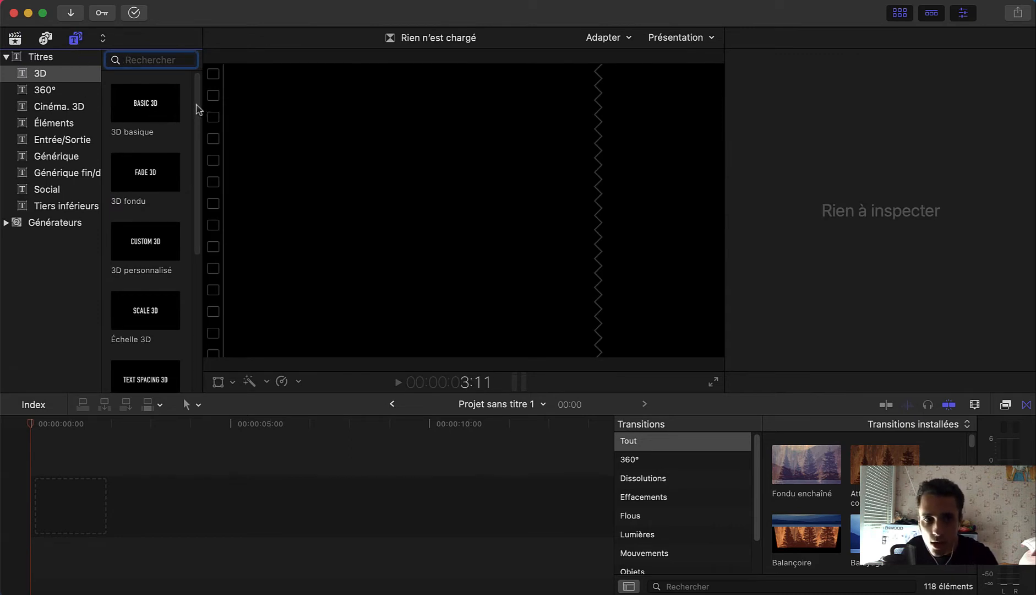
mouse_move(197, 109)
mouse_down()
mouse_move(196, 280)
mouse_move(209, 104)
mouse_up()
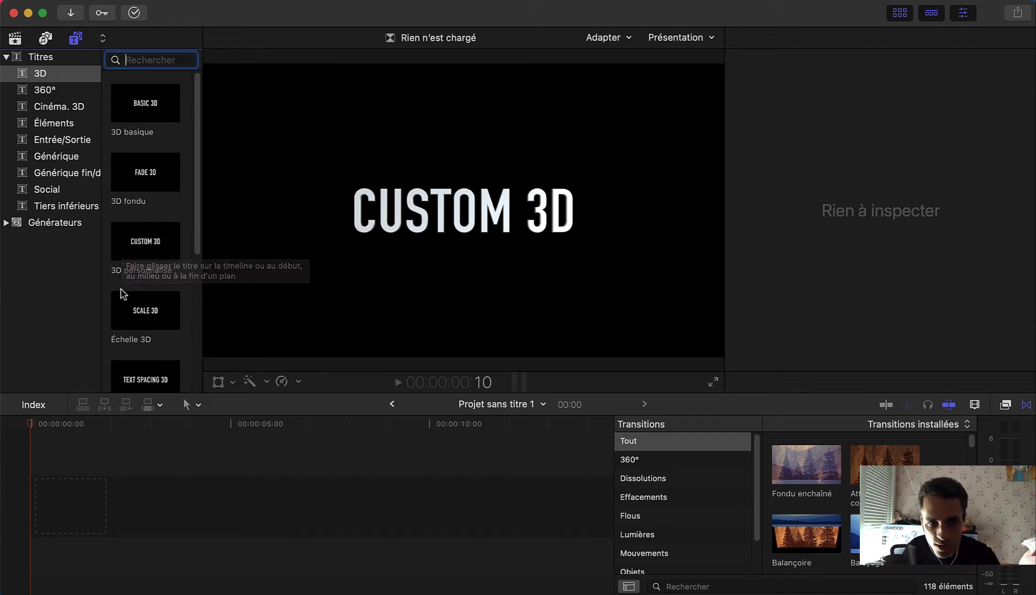
drag(159, 244, 40, 503)
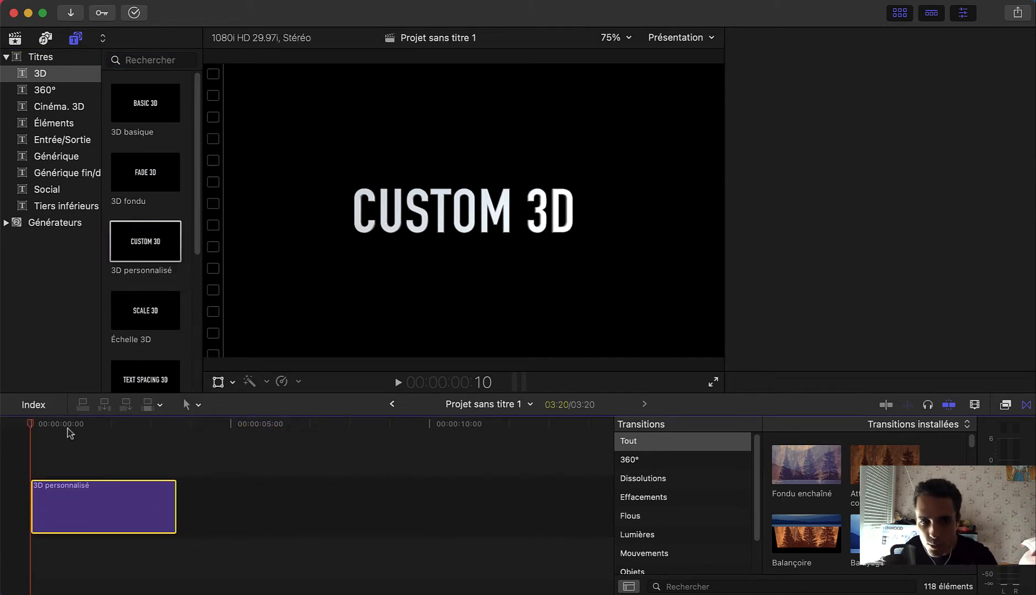
click(89, 424)
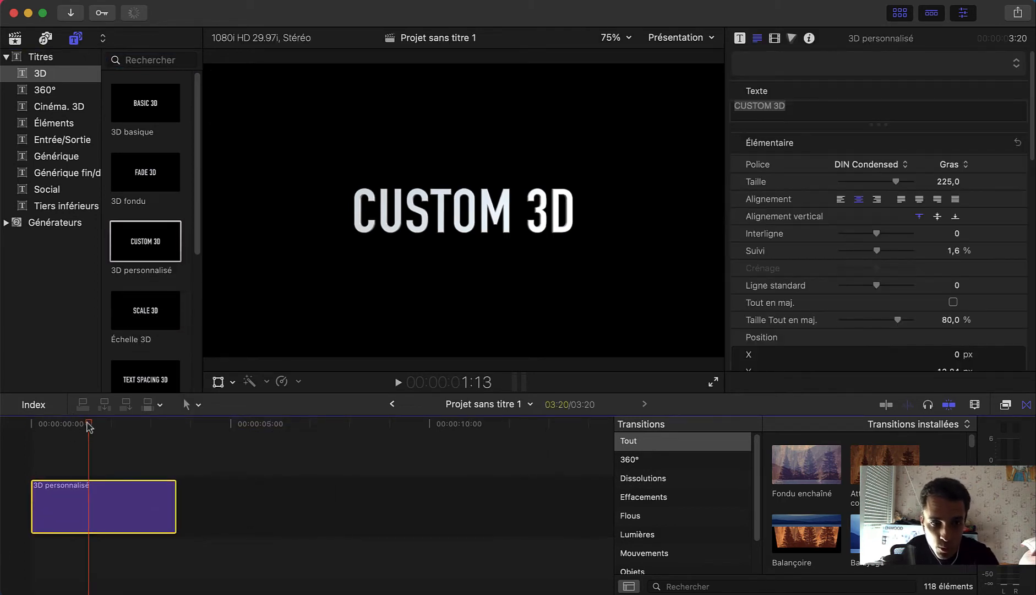
mouse_move(101, 430)
mouse_down()
mouse_move(135, 430)
mouse_move(93, 430)
mouse_up()
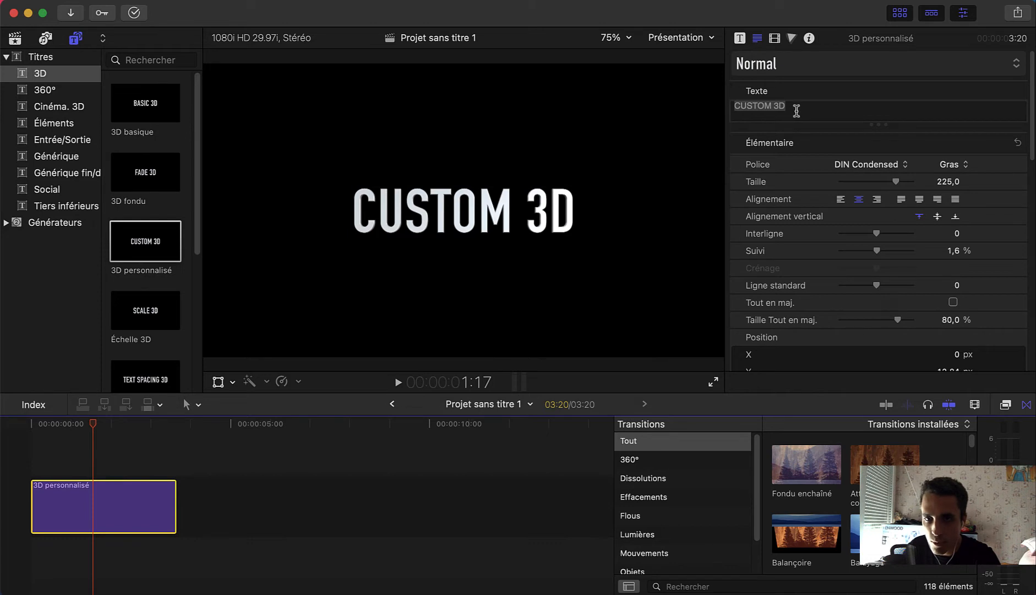
Replace the title's text with DEGRADE and scrub through the clip to preview it.
drag(796, 110, 736, 109)
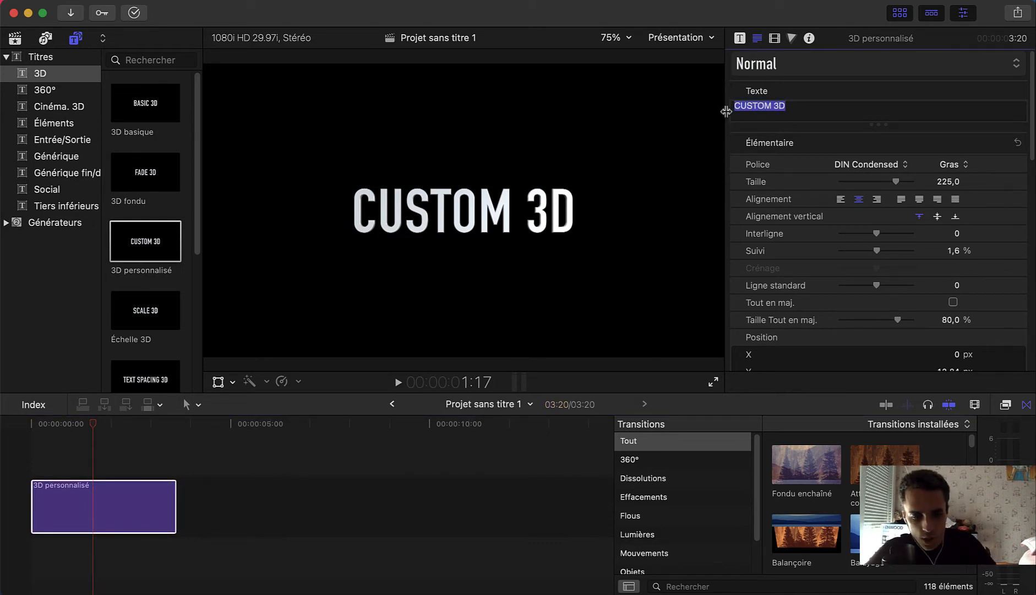
text(d2)
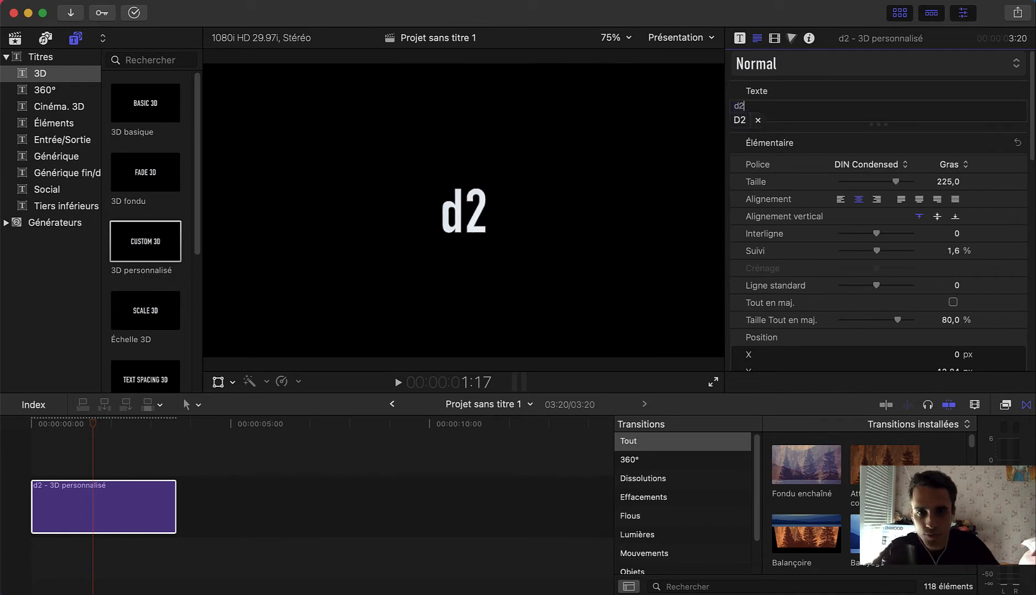
key(BackSpace)
key(BackSpace)
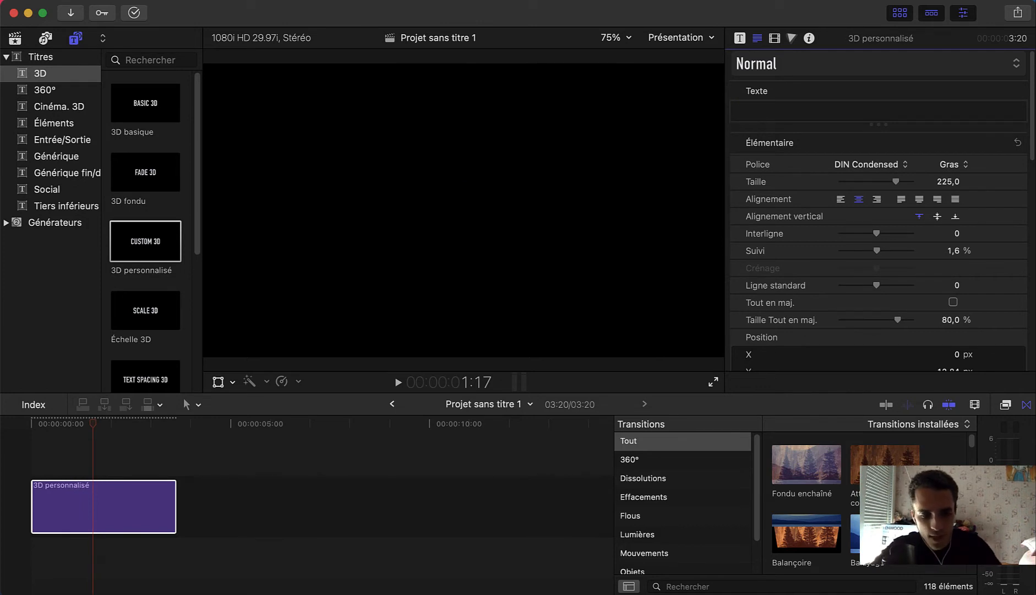
text(DE)
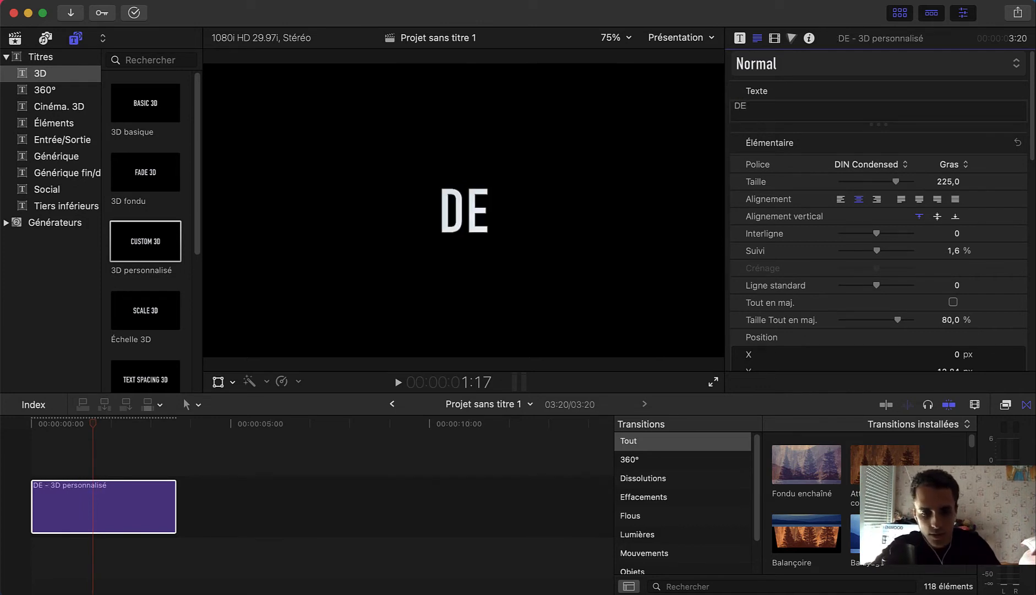
key(BackSpace)
text(2)
key(BackSpace)
text(E)
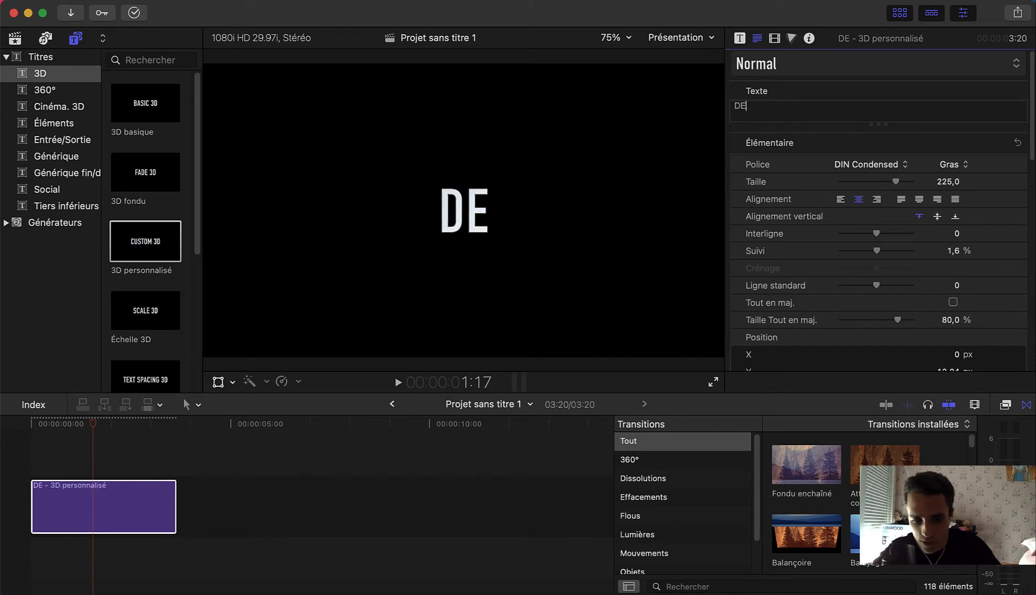
text(GRADE)
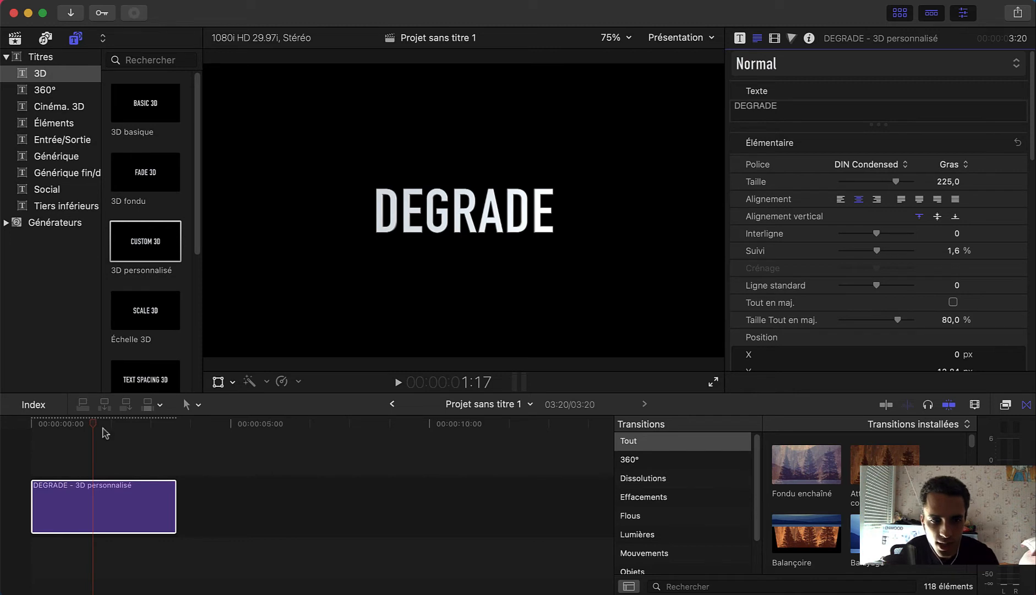
click(141, 424)
drag(142, 424, 93, 425)
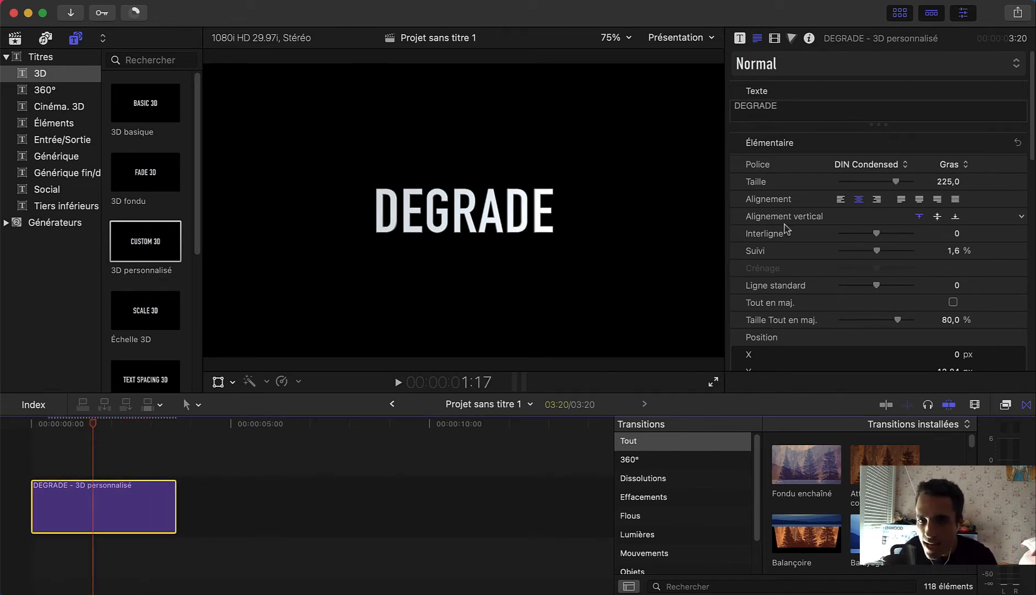
Look through the DEGRADE title's position, rotation, scale and 3D text settings, deselecting and reselecting its clip.
scroll(789, 228, down, 10)
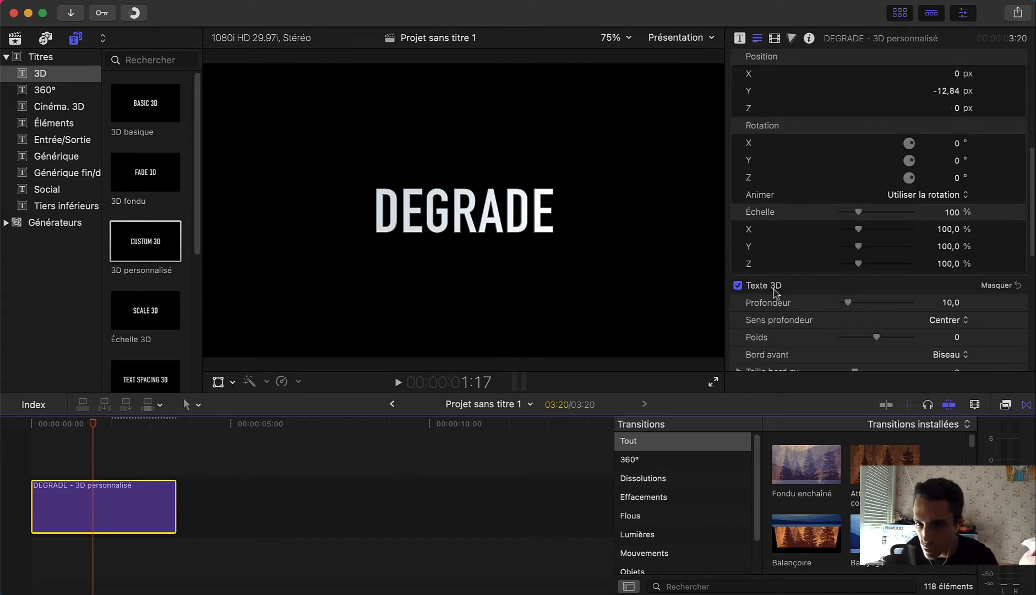
scroll(771, 292, down, 3)
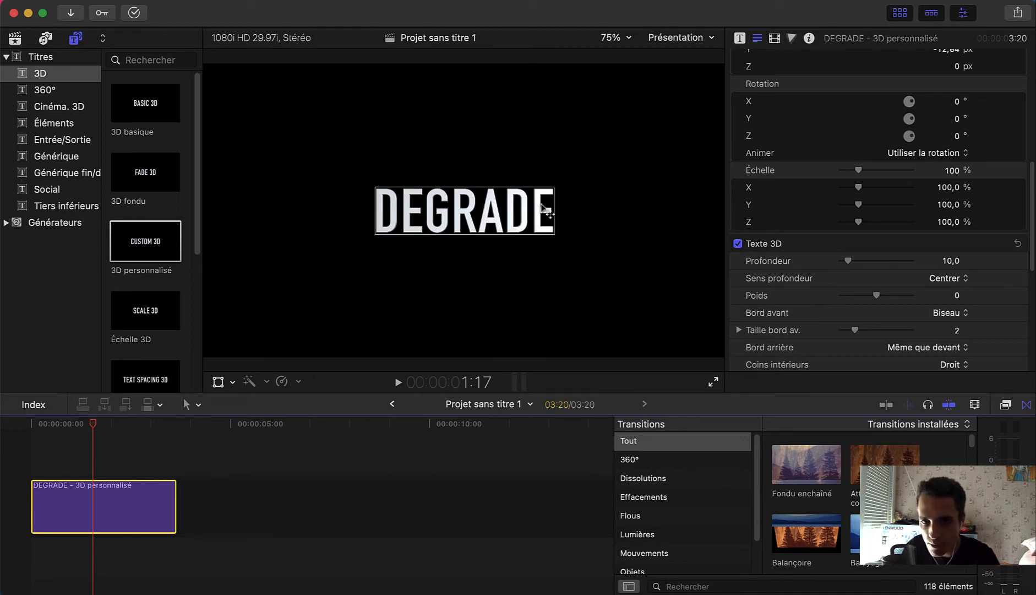
right_click(505, 205)
click(564, 175)
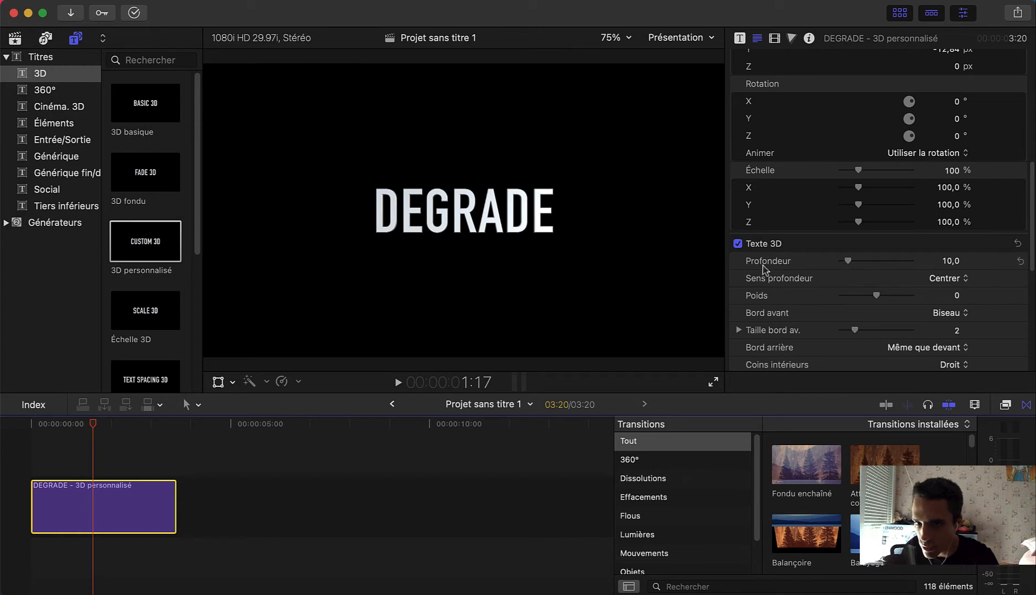
scroll(768, 264, up, 10)
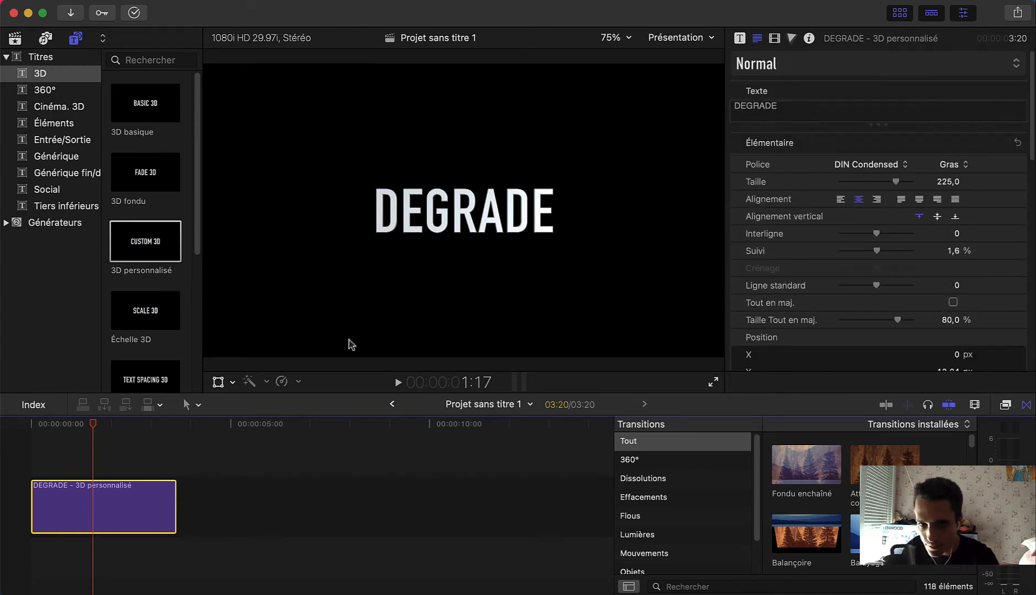
click(143, 451)
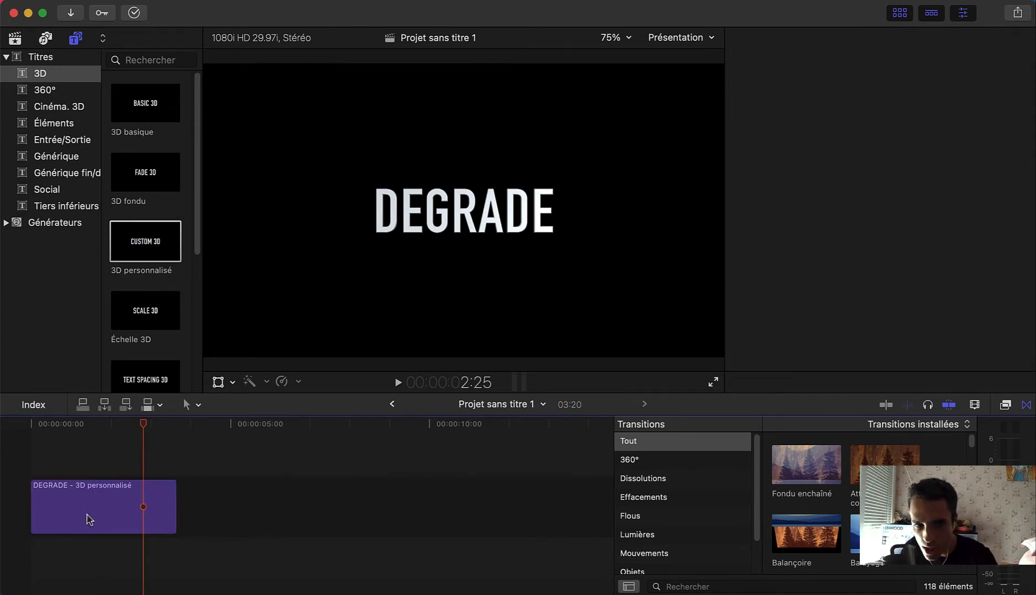
click(126, 509)
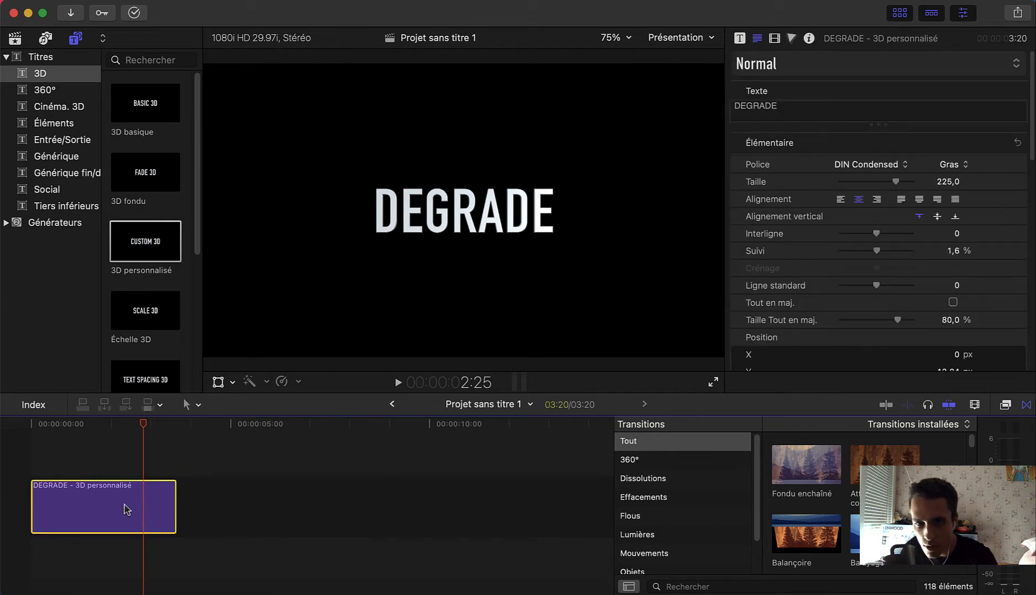
click(176, 458)
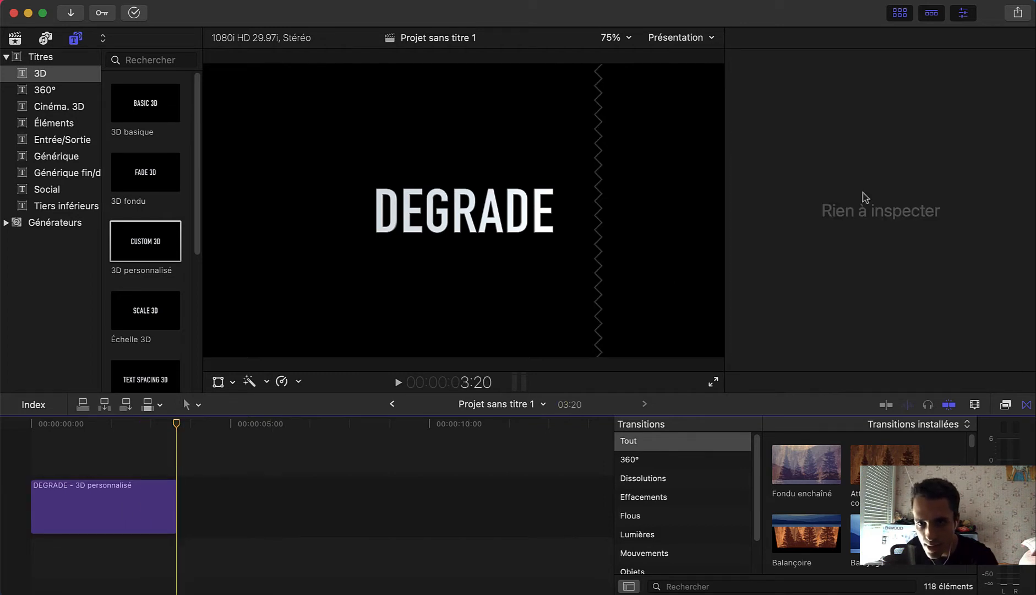
click(153, 502)
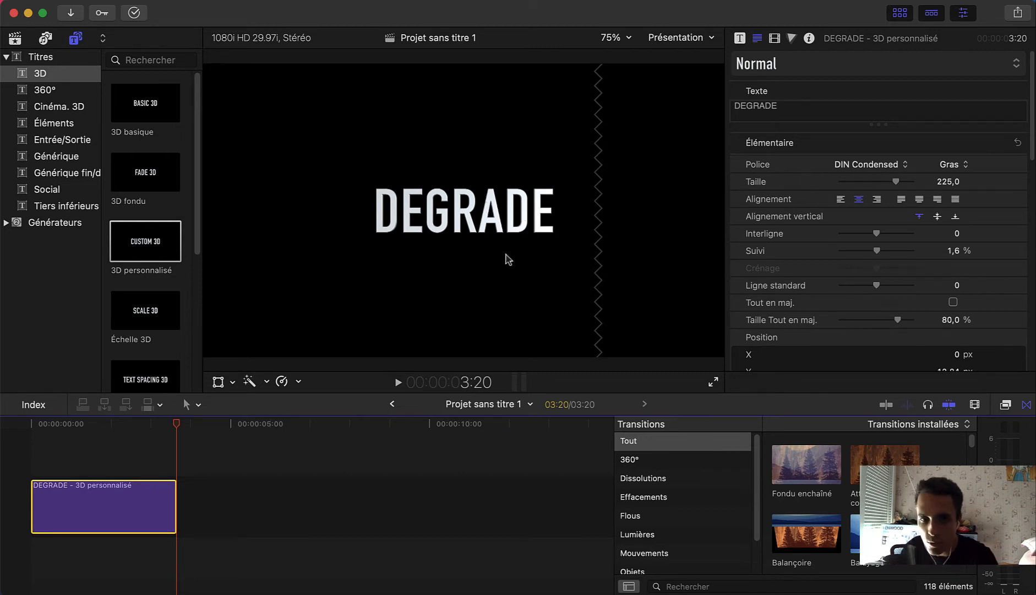
click(126, 434)
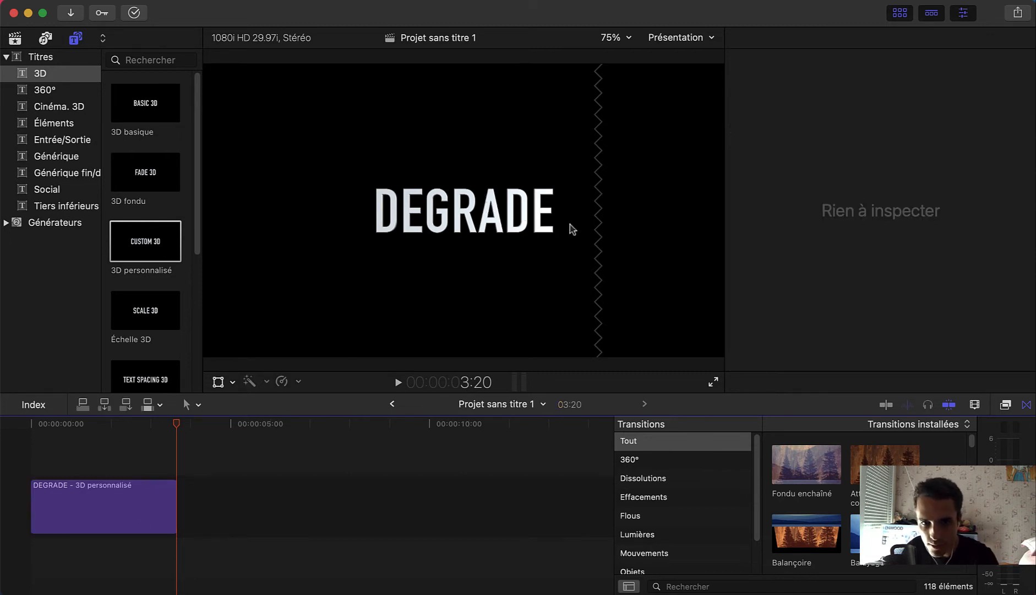
With the playhead at 2:00, set the DEGRADE title's 3D depth (Profondeur) and front edge size (Taille bord av.) to 0.
click(111, 423)
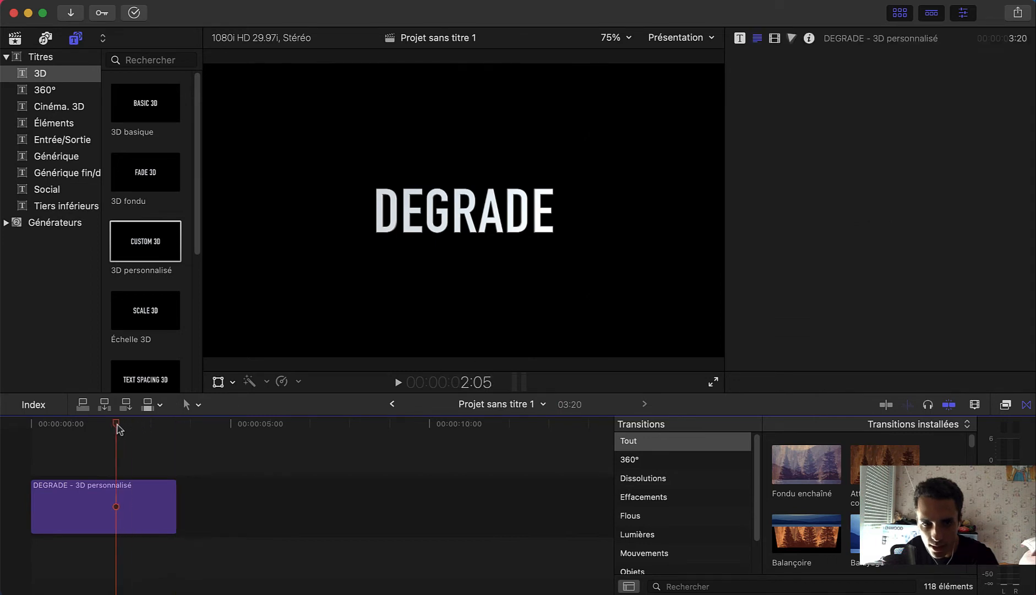
click(160, 506)
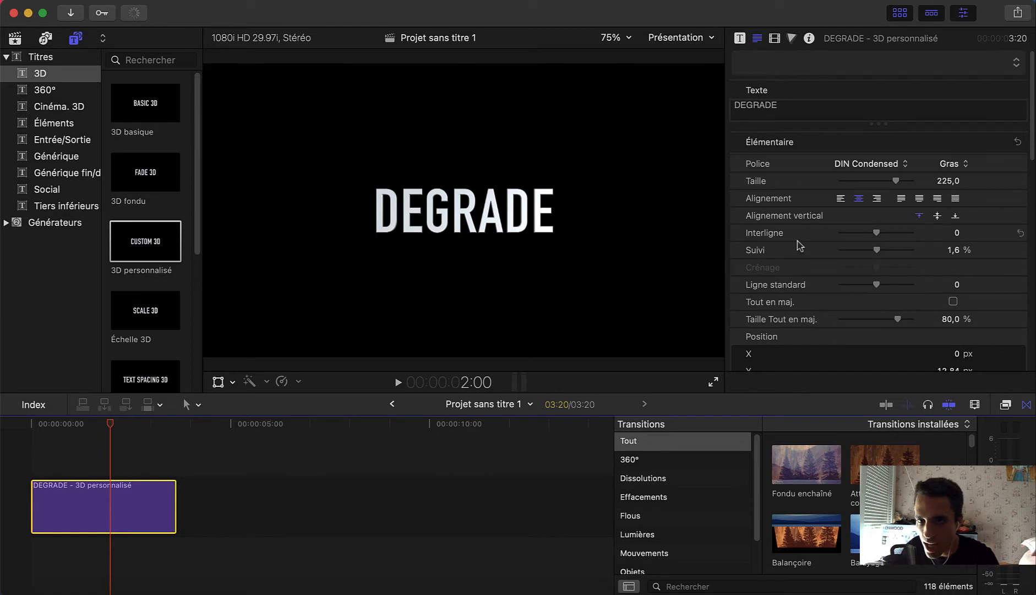
scroll(810, 220, down, 10)
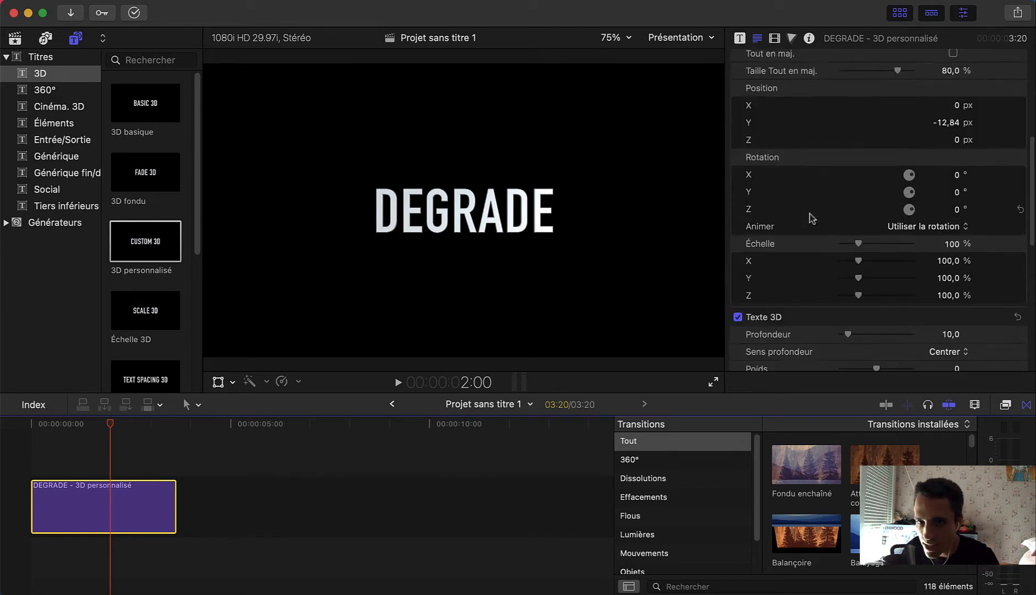
scroll(809, 218, down, 3)
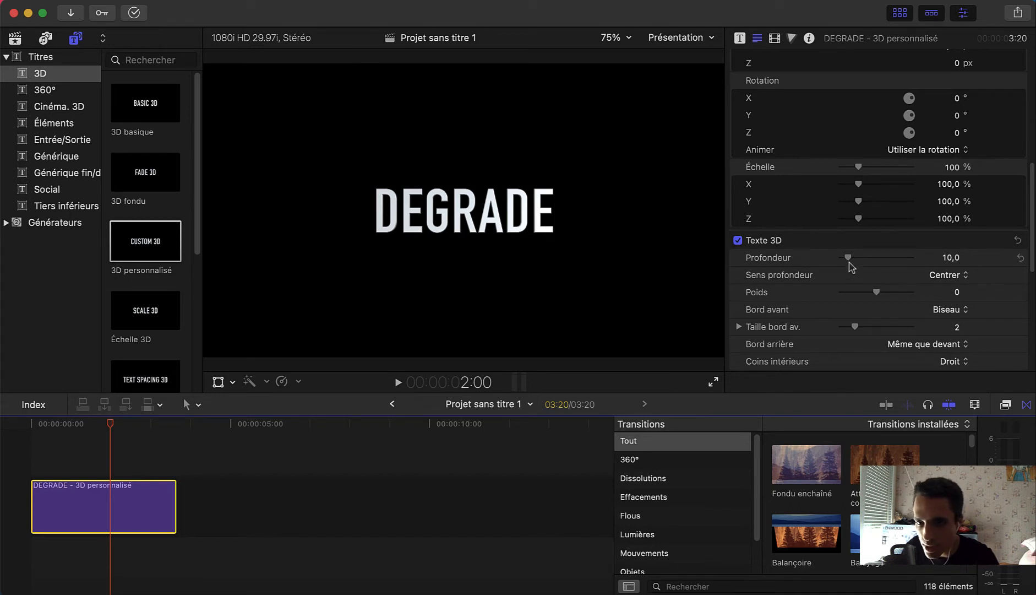
drag(846, 264, 828, 268)
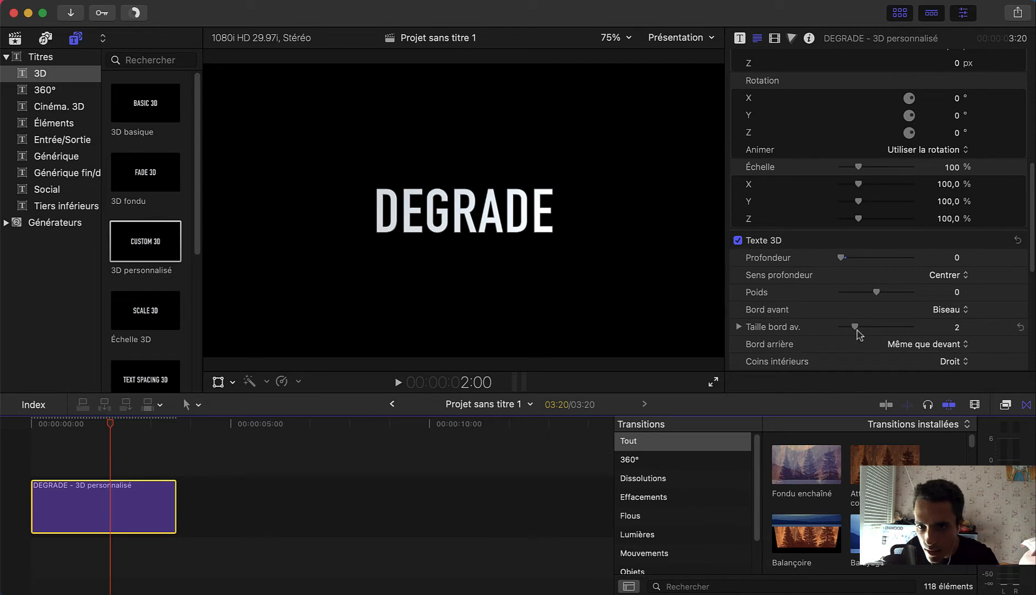
drag(855, 327, 815, 340)
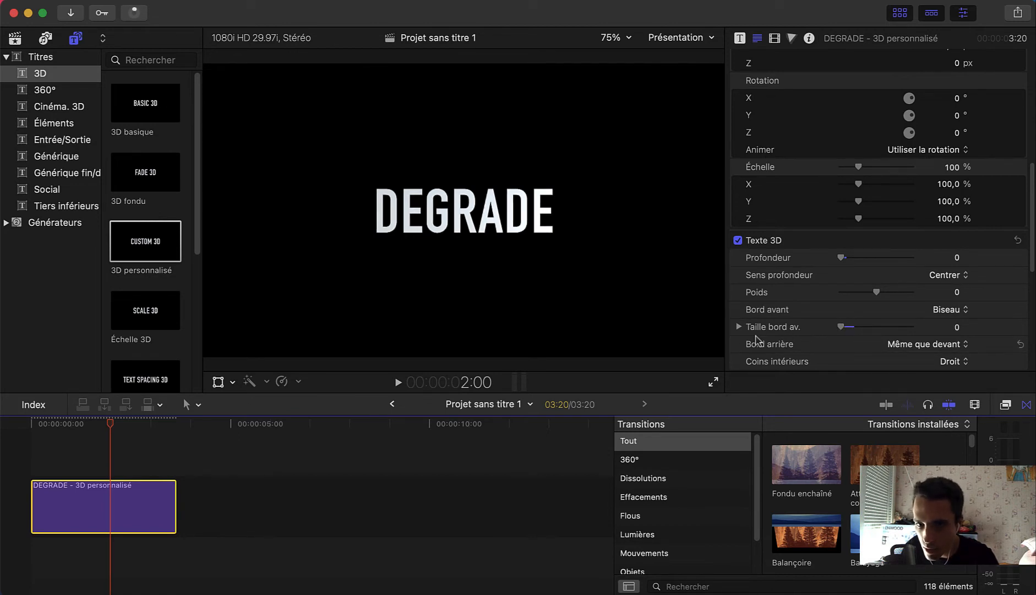
click(738, 327)
click(739, 329)
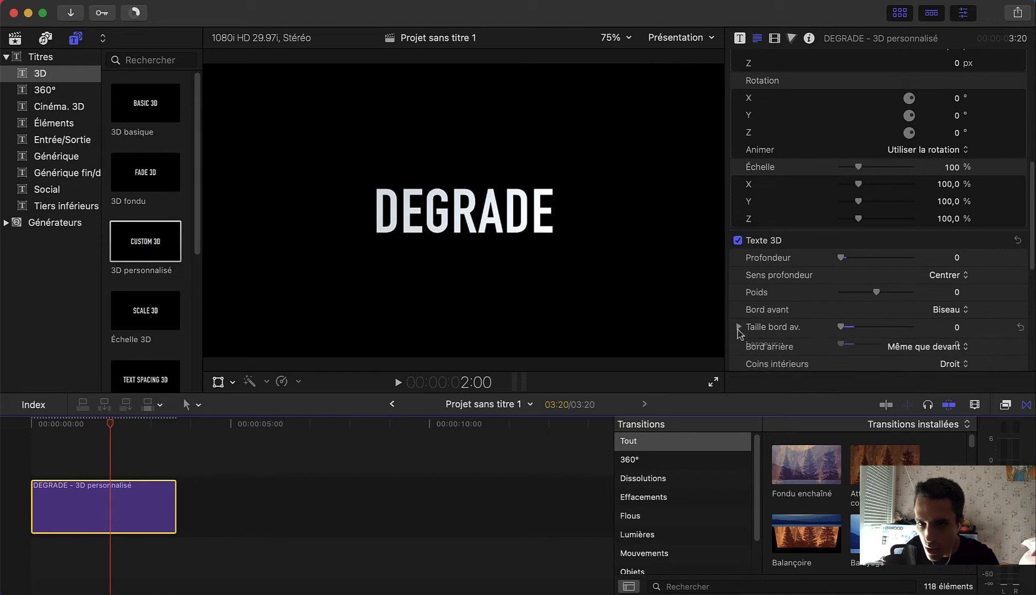
mouse_move(842, 327)
mouse_down()
mouse_move(857, 330)
mouse_move(828, 332)
mouse_up()
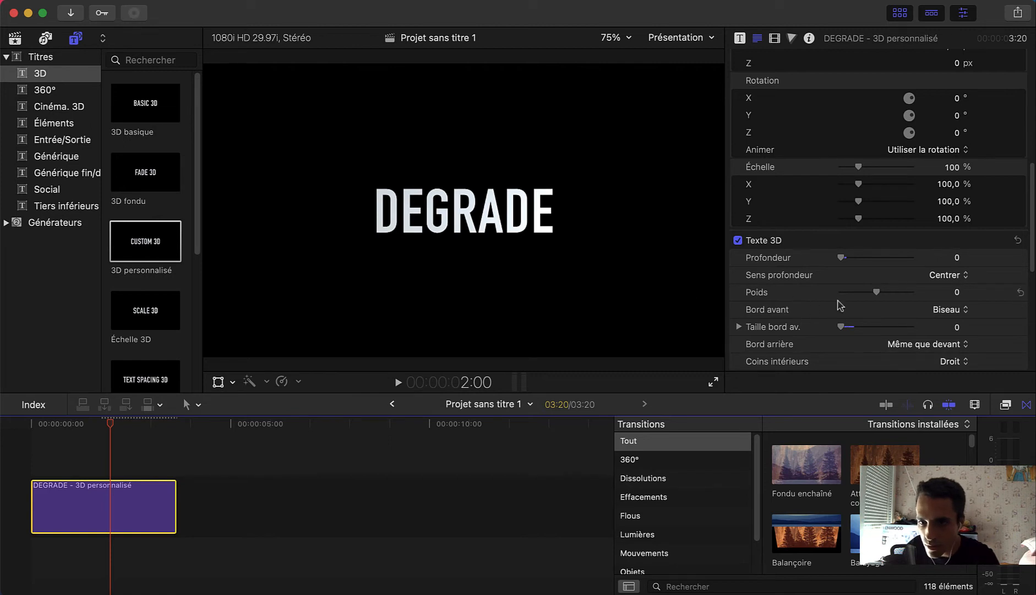
Increase the DEGRADE title's text size (Taille) to 288.
scroll(819, 302, down, 3)
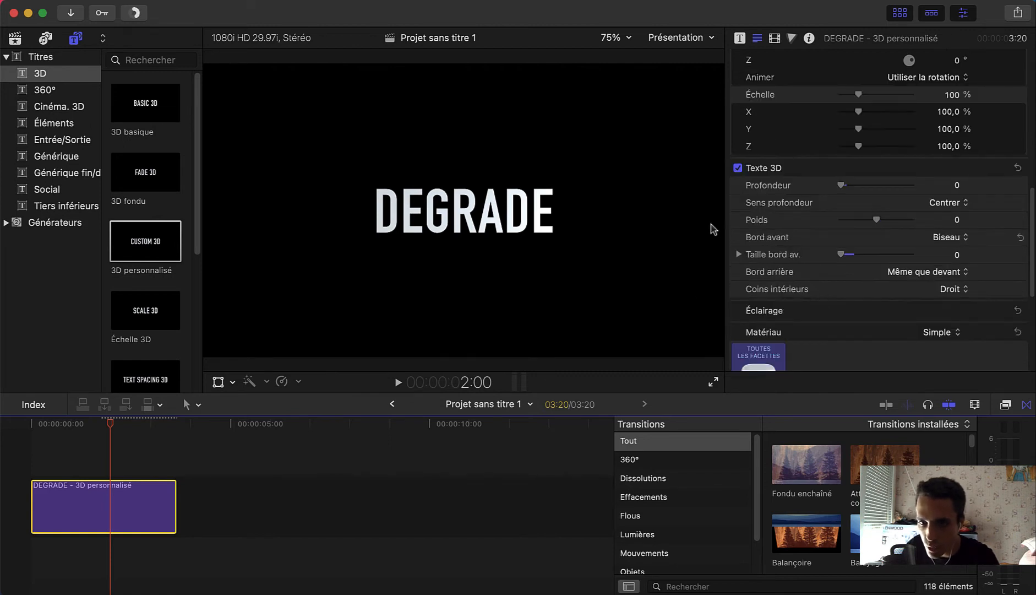
scroll(813, 267, down, 5)
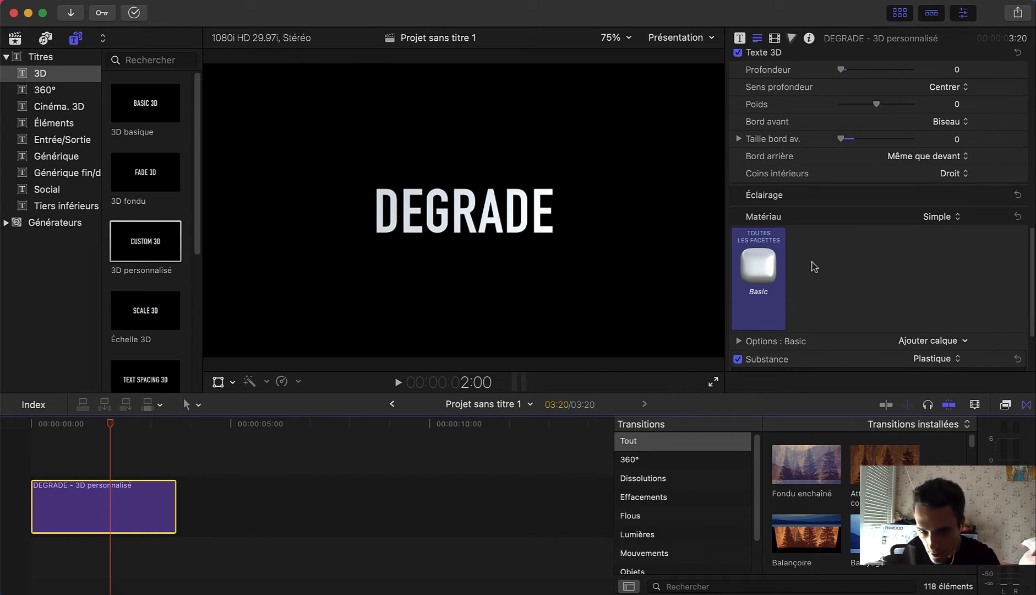
scroll(814, 267, down, 2)
scroll(813, 265, up, 20)
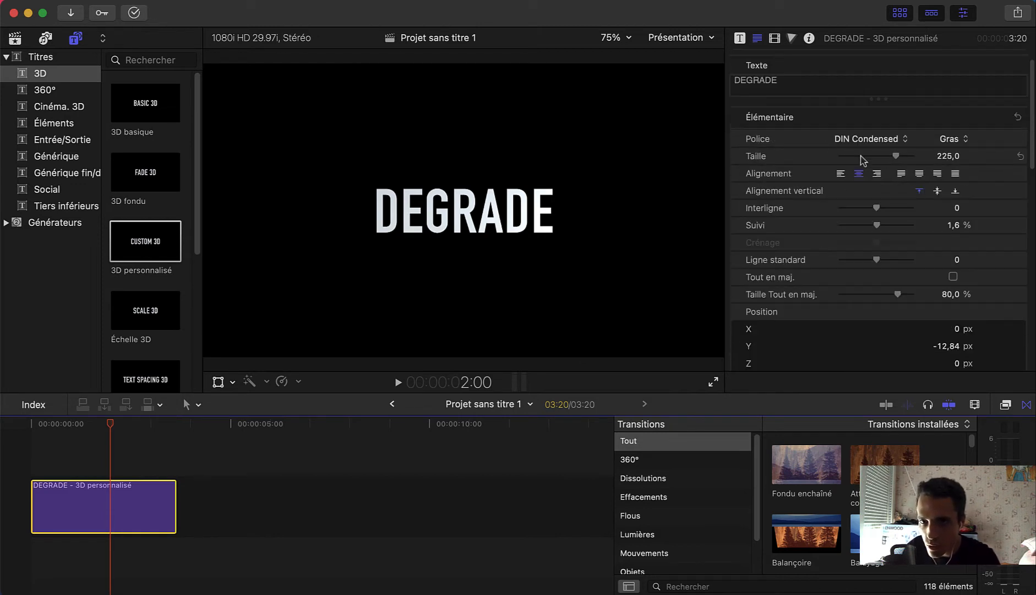
drag(896, 156, 911, 159)
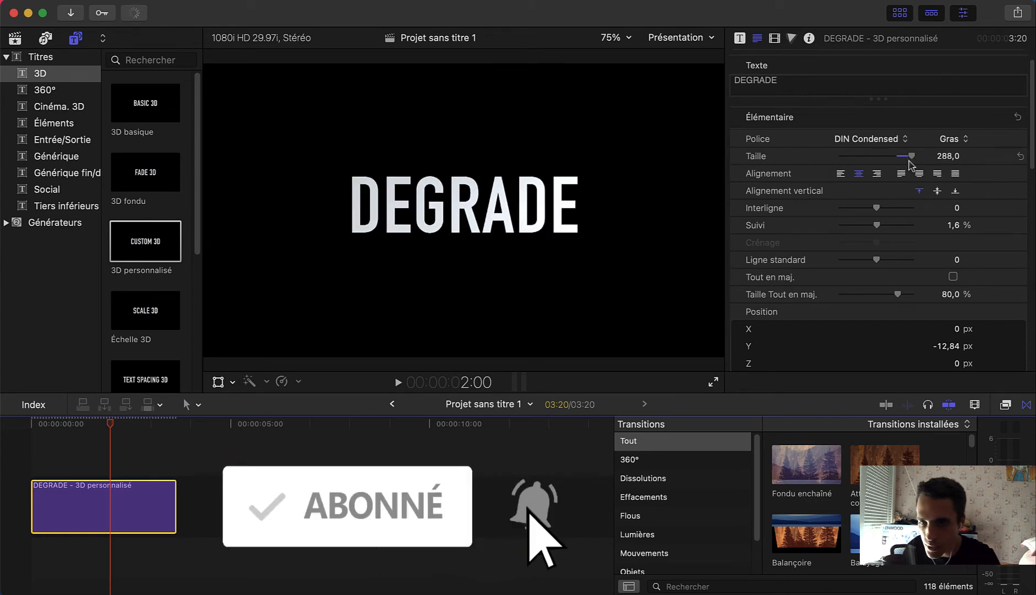
Change the DEGRADE title's material colour type (Type de couleur) to Dégradé and expand the gradient's settings.
scroll(839, 175, down, 15)
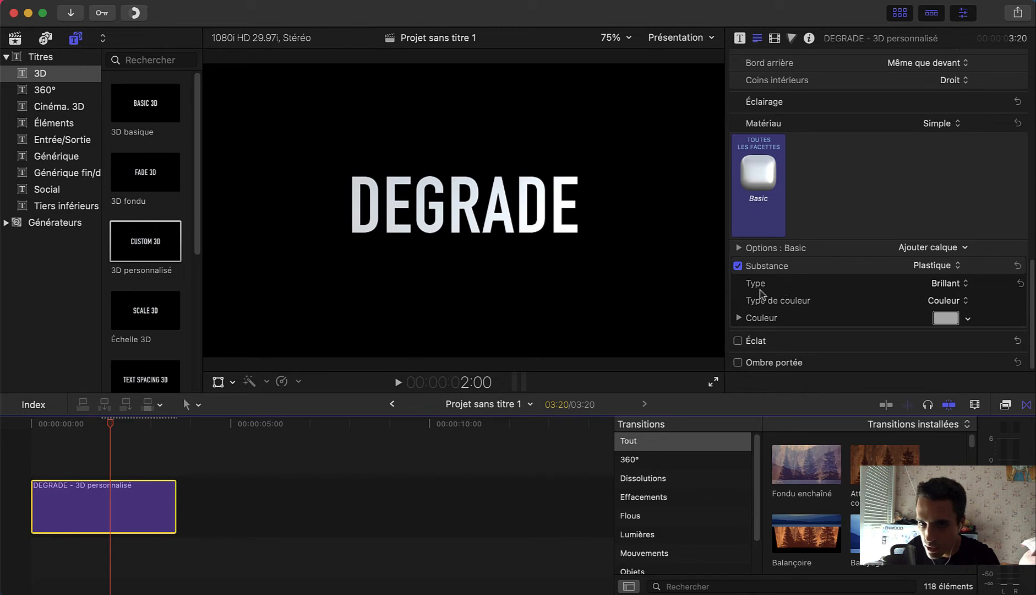
click(942, 301)
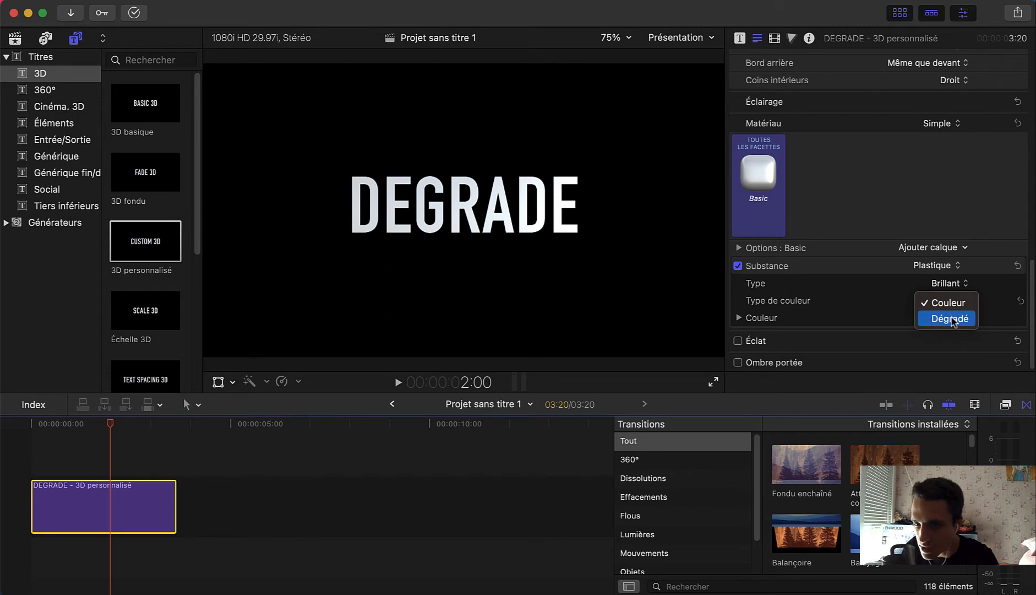
click(950, 319)
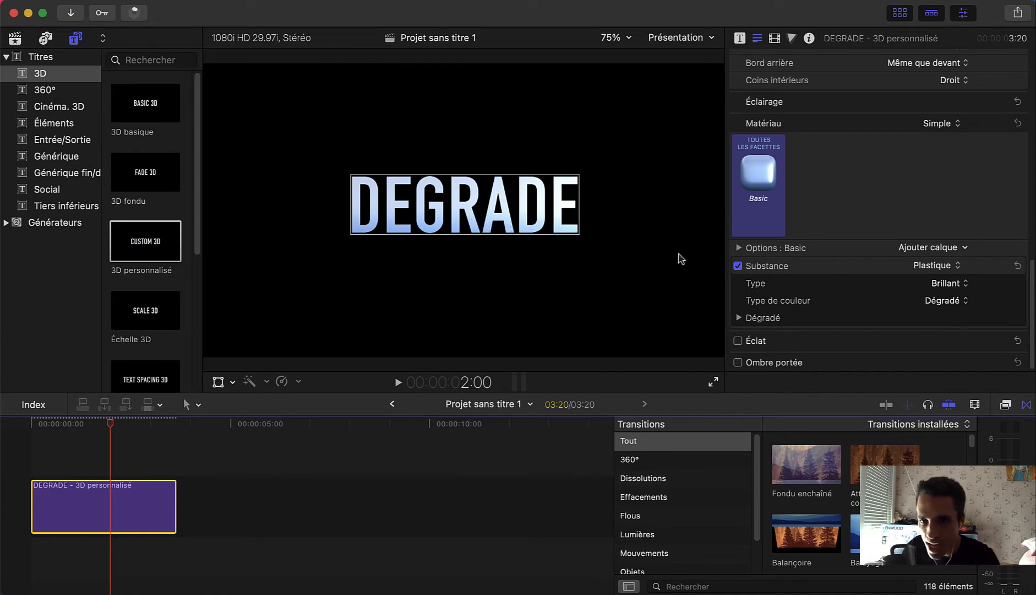
click(739, 318)
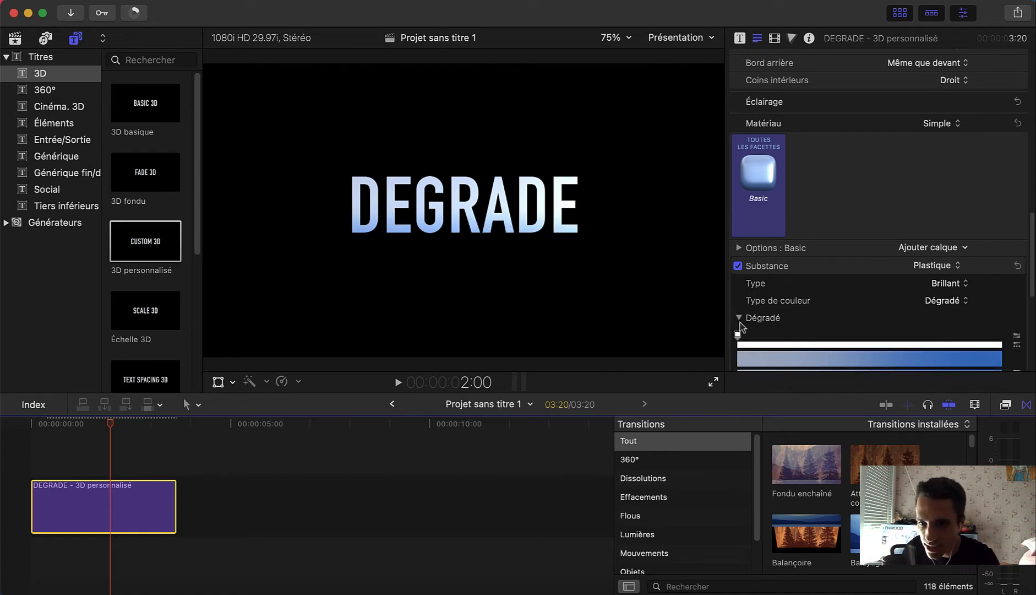
click(958, 304)
click(947, 303)
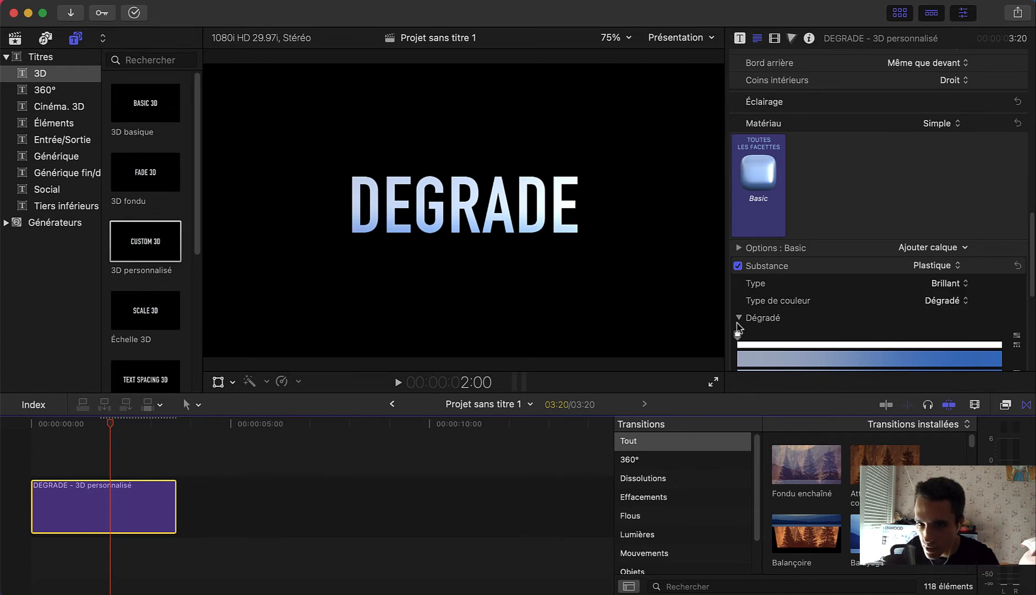
click(739, 318)
click(739, 318)
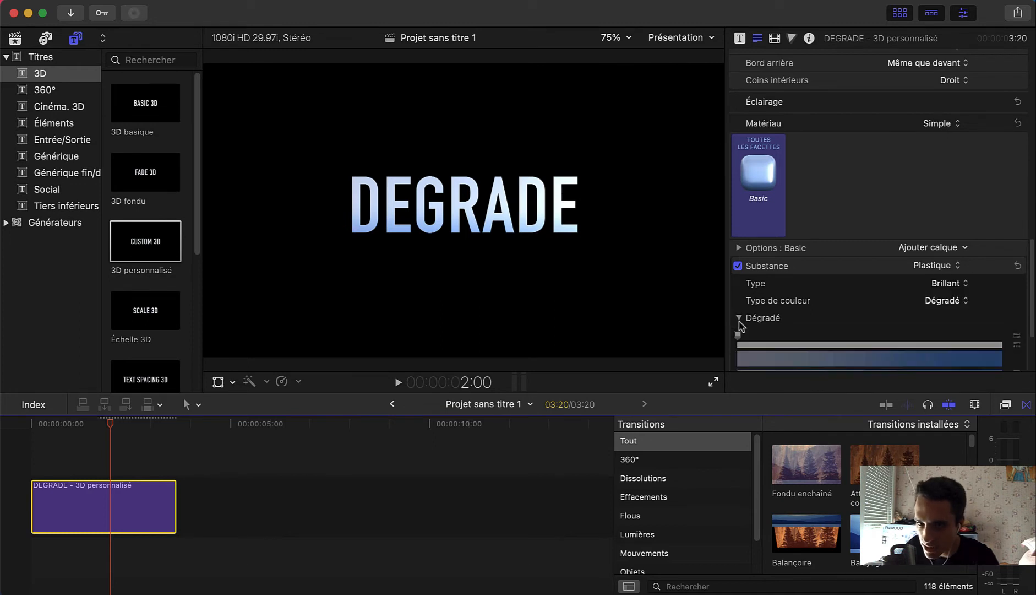
Set the gradient's first colour stop to white.
scroll(771, 313, down, 3)
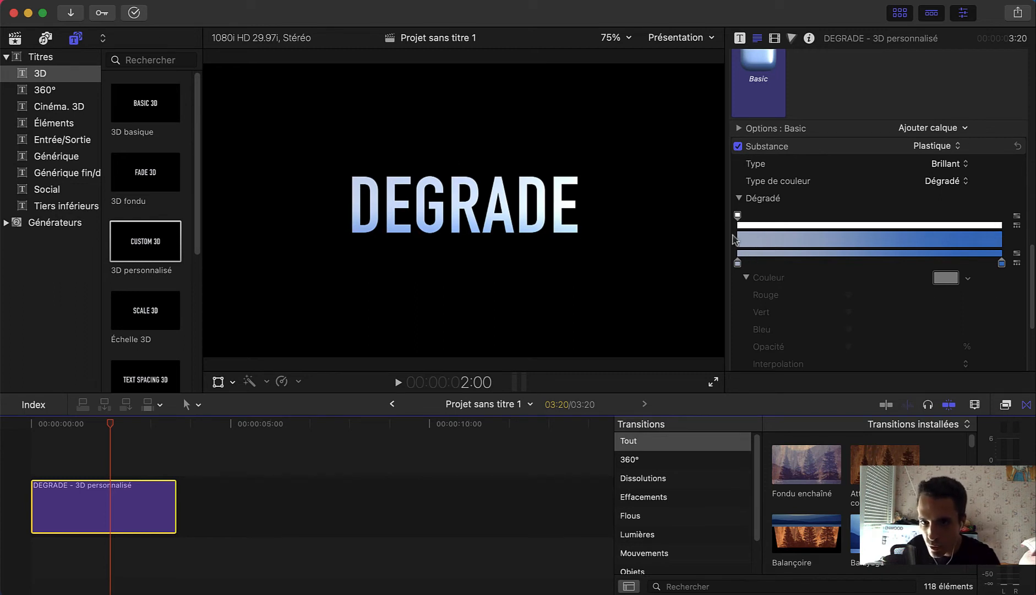
click(737, 263)
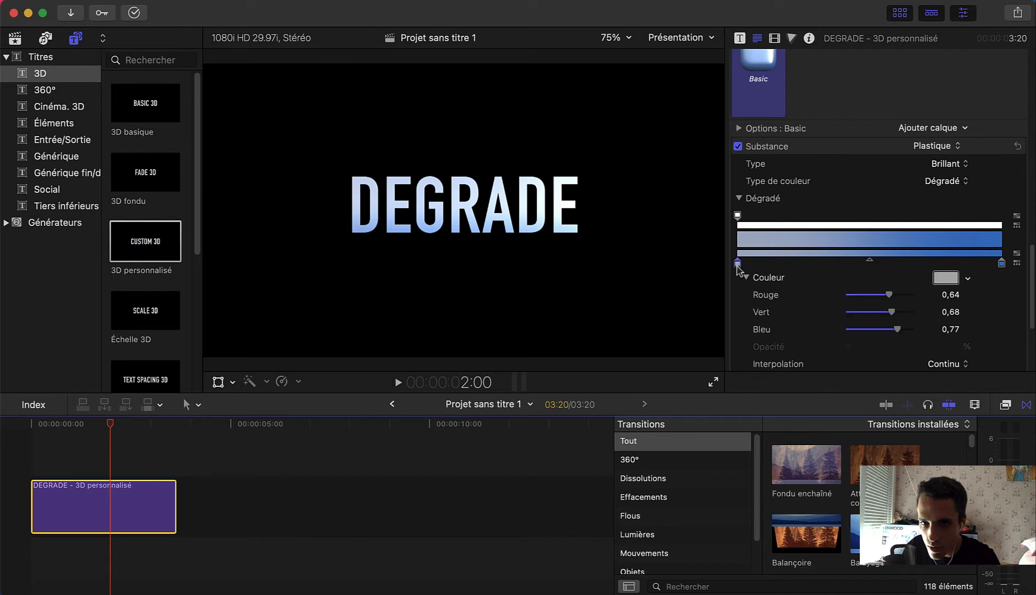
click(936, 278)
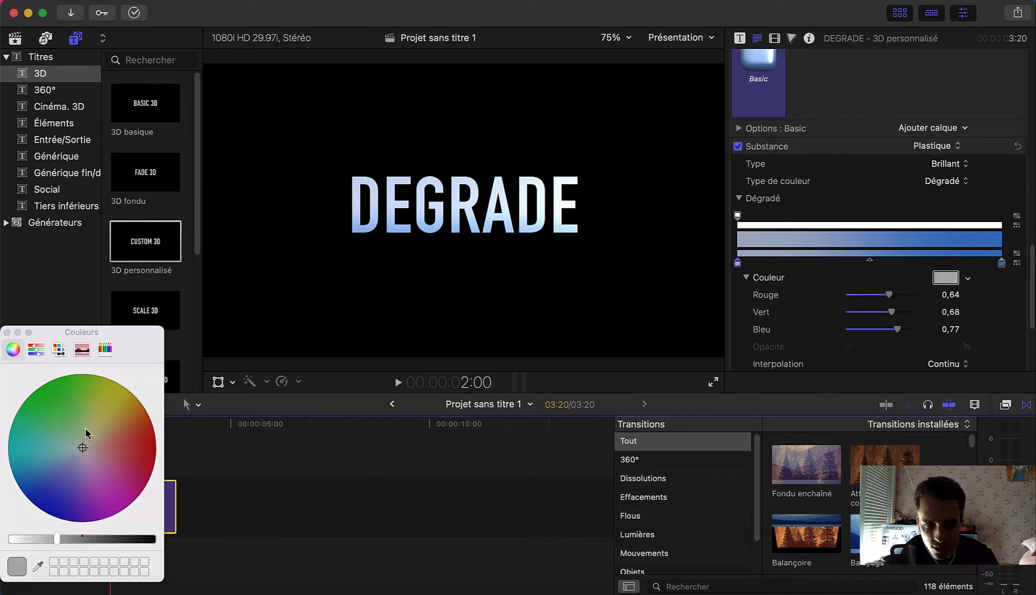
drag(32, 539, 5, 544)
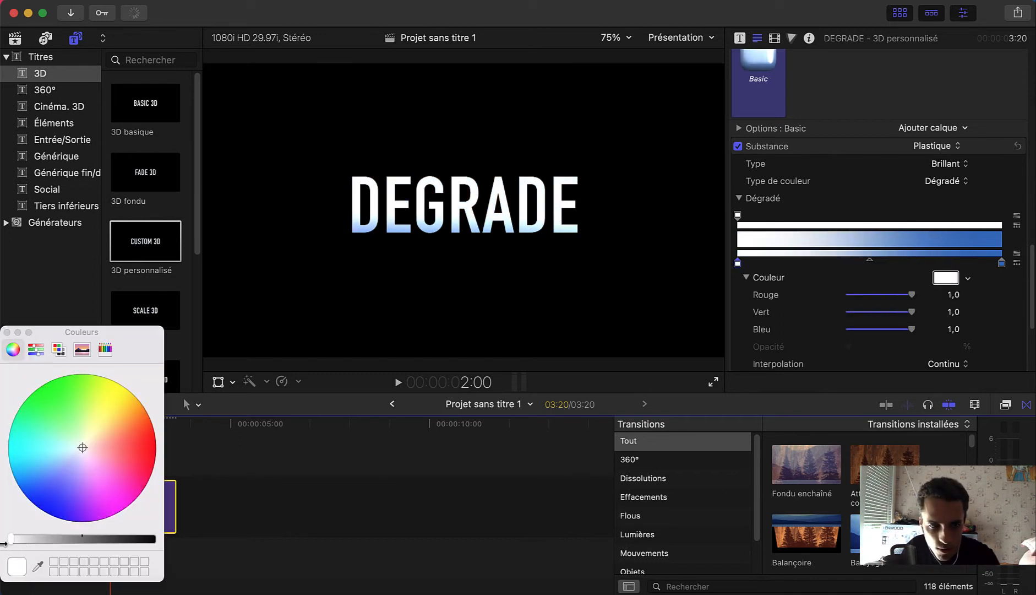
click(7, 333)
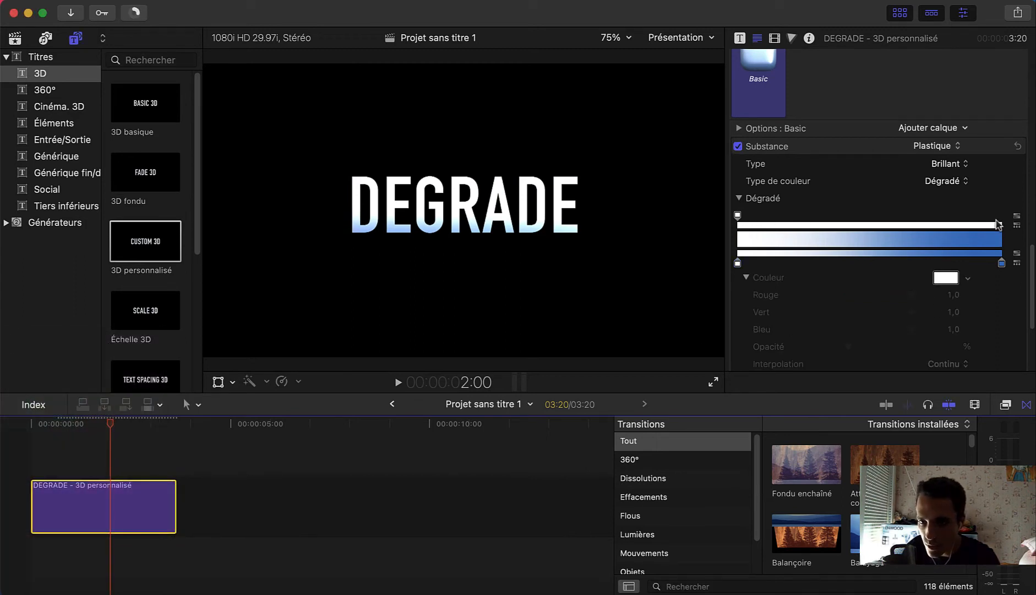
Set the gradient's last colour stop to a violet blue with Rouge 0,46, Vert 0,5 and Bleu 0,87.
click(1002, 264)
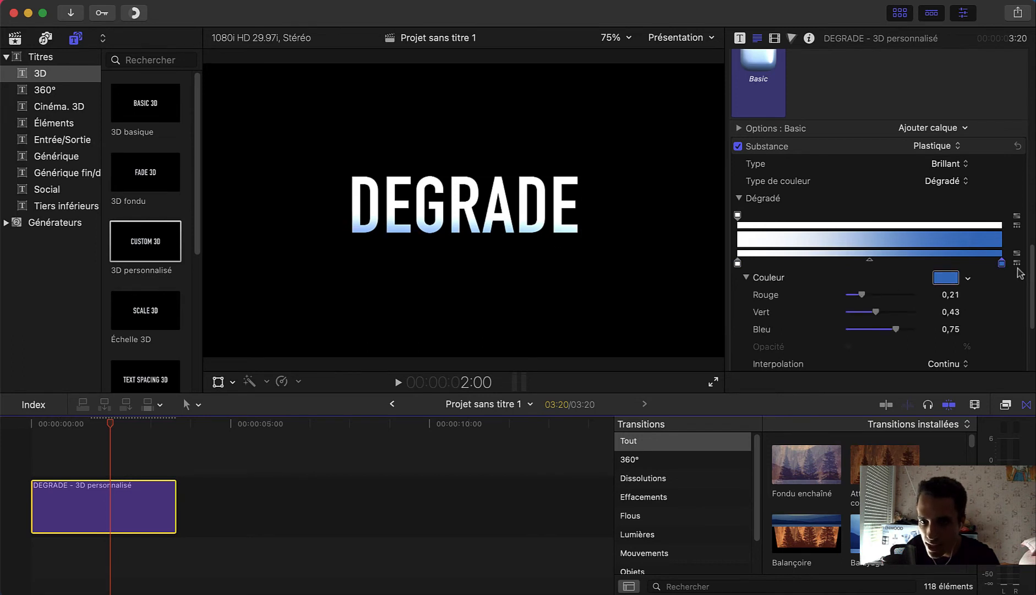
click(945, 277)
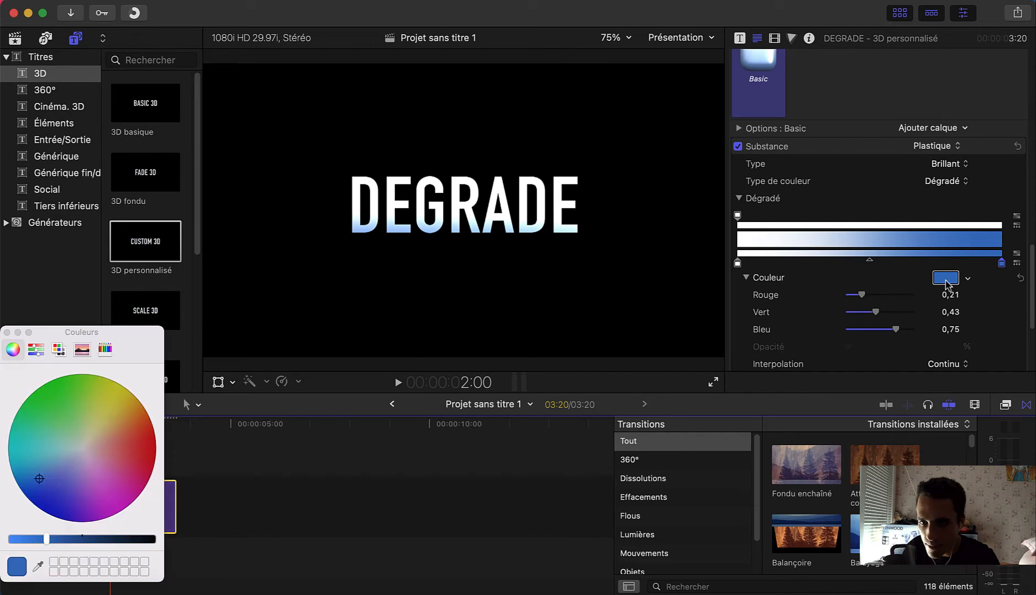
drag(57, 484, 55, 479)
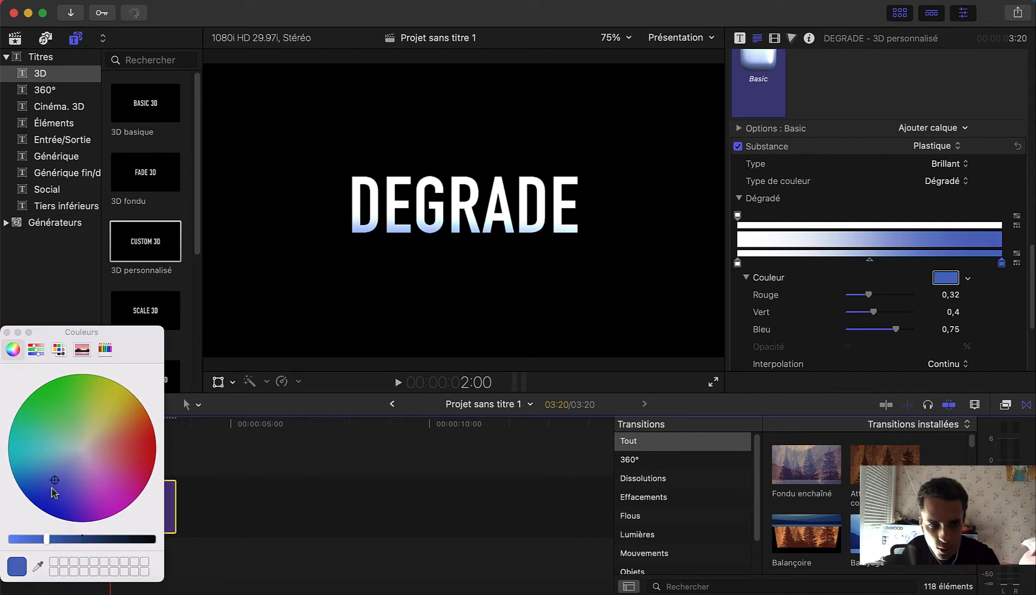
mouse_move(39, 542)
mouse_down()
mouse_move(8, 547)
mouse_move(26, 546)
mouse_up()
drag(53, 480, 61, 476)
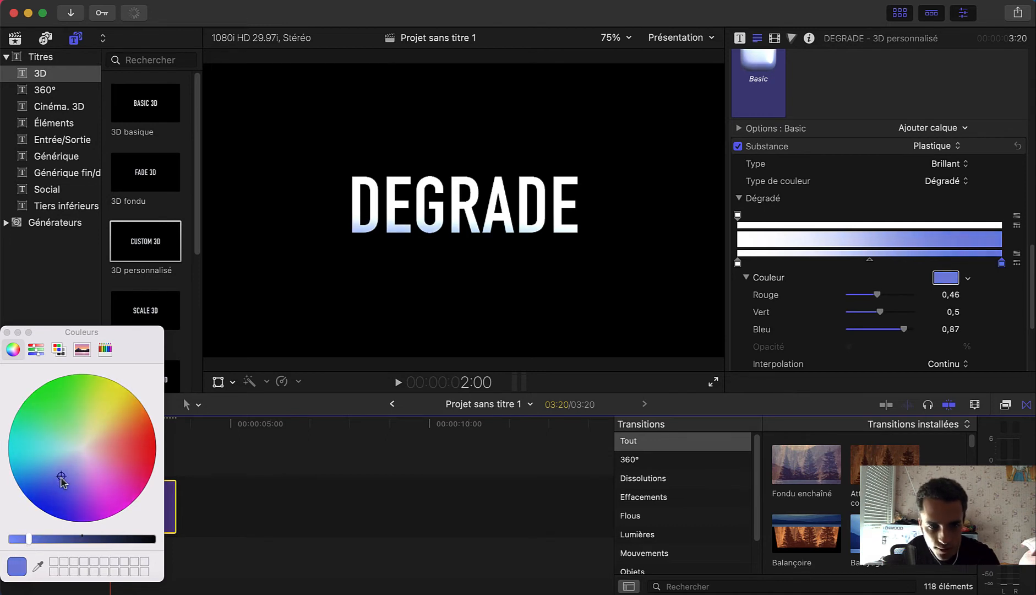
click(6, 332)
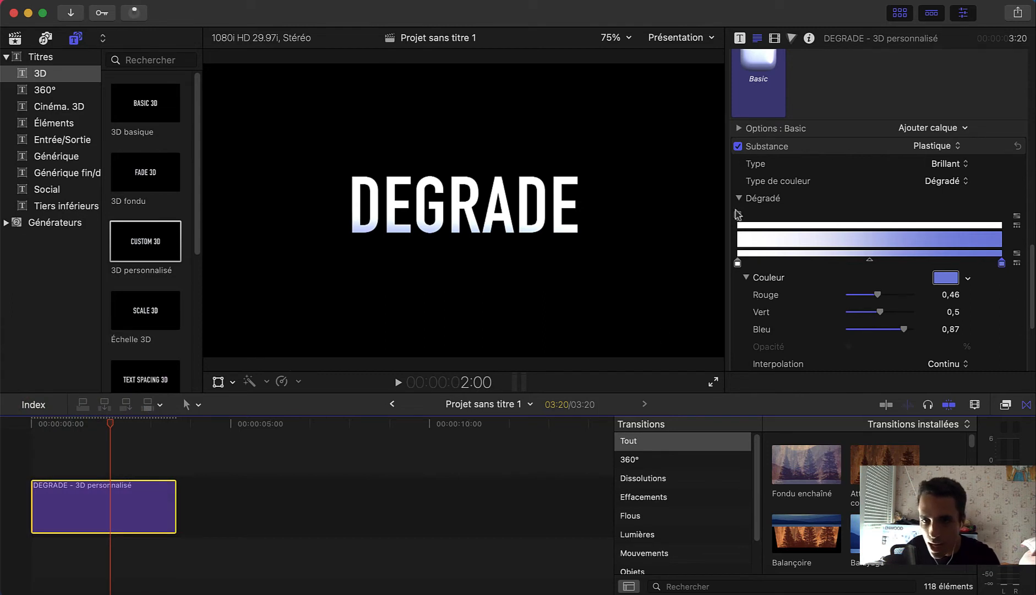
Set the gradient's first colour stop to magenta with Rouge 0,89, Vert 0,22 and Bleu 0,9.
click(738, 264)
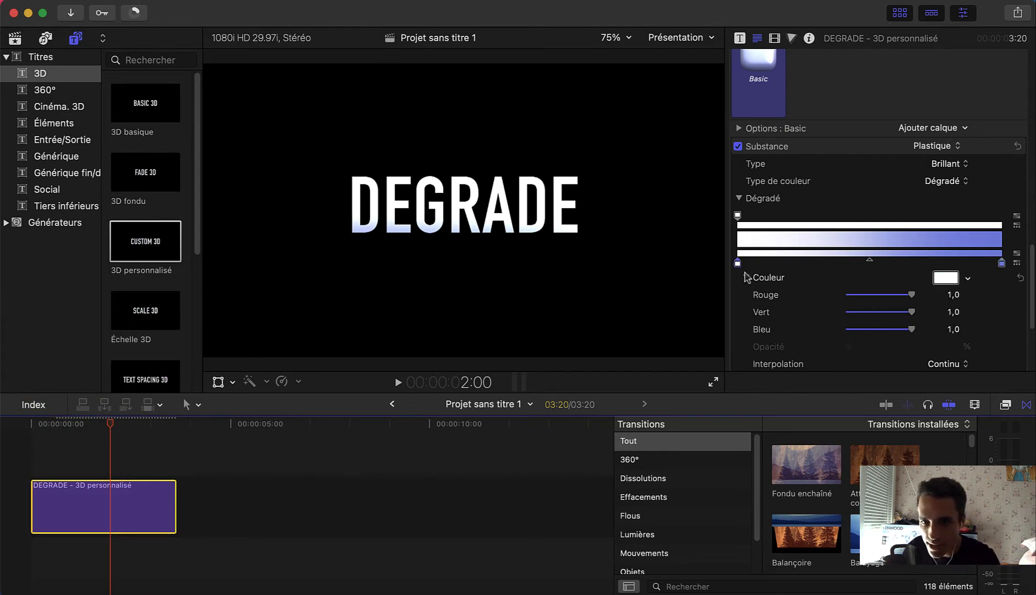
click(943, 281)
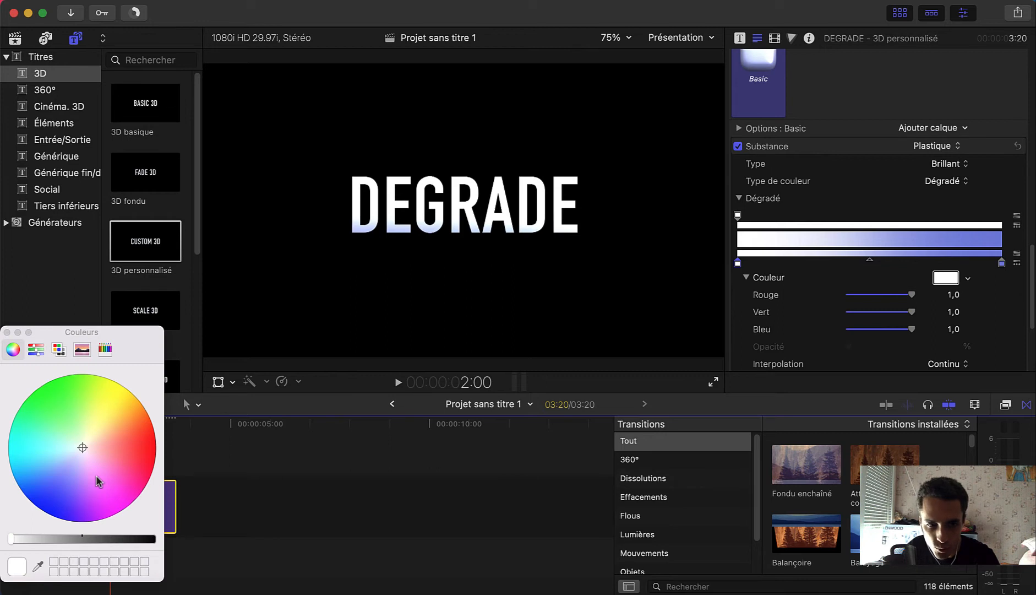
drag(96, 481, 109, 497)
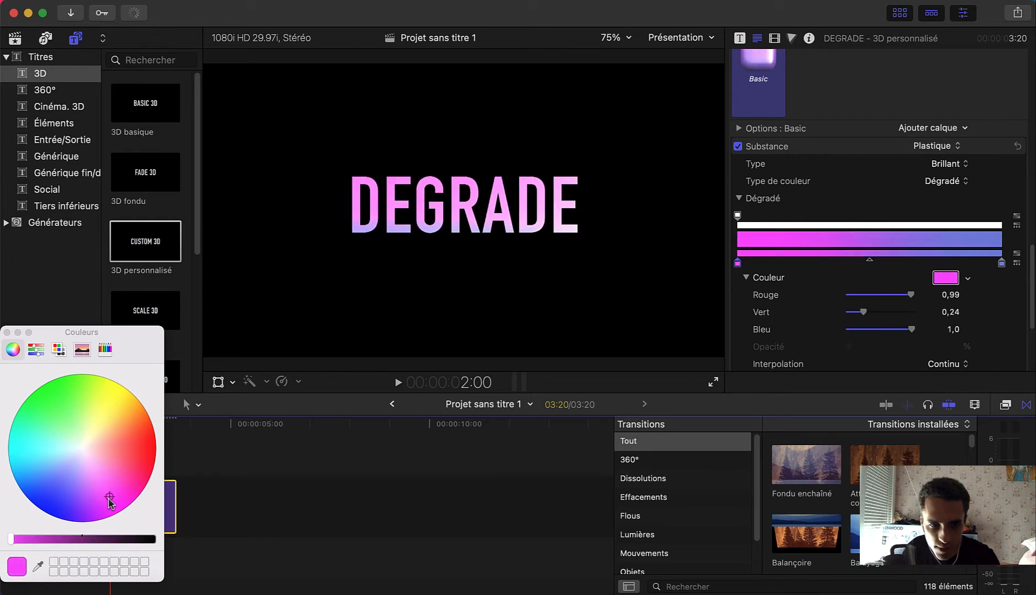
drag(11, 538, 25, 539)
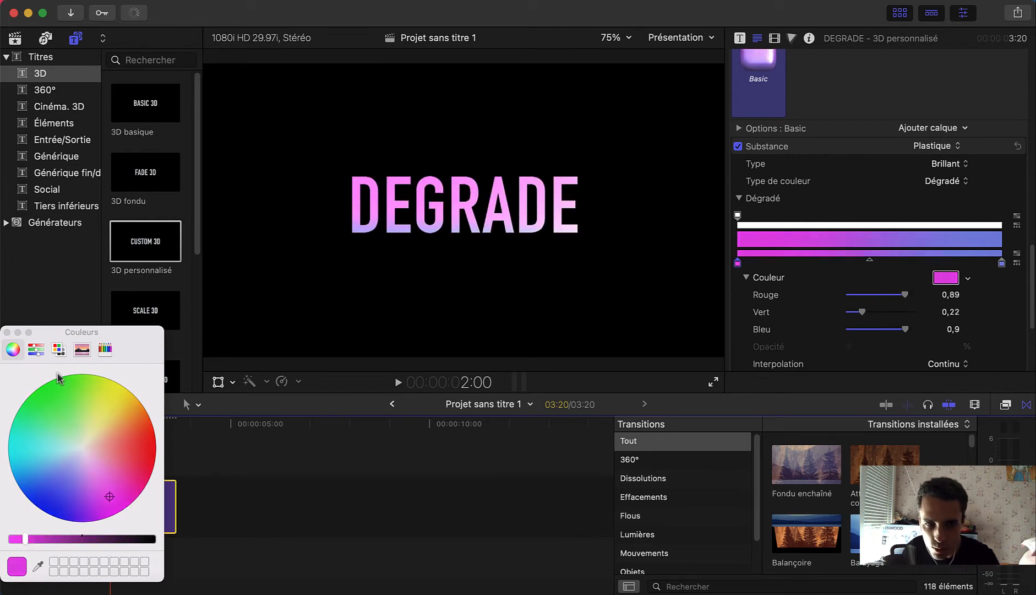
click(6, 332)
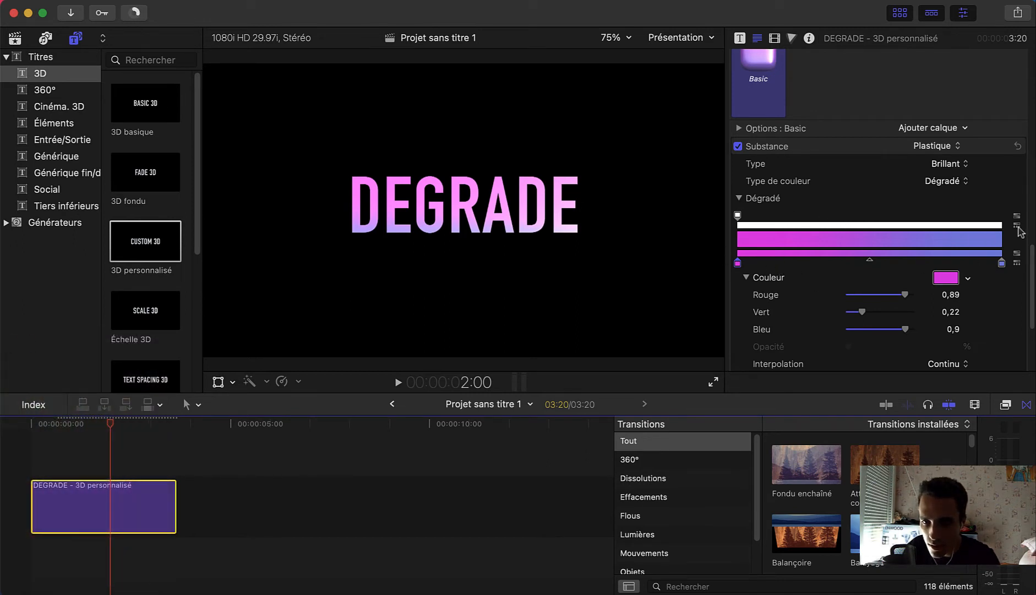
Examine the gradient's end opacity stop and its remaining settings, keeping the gradient type at Linéaire.
click(1001, 217)
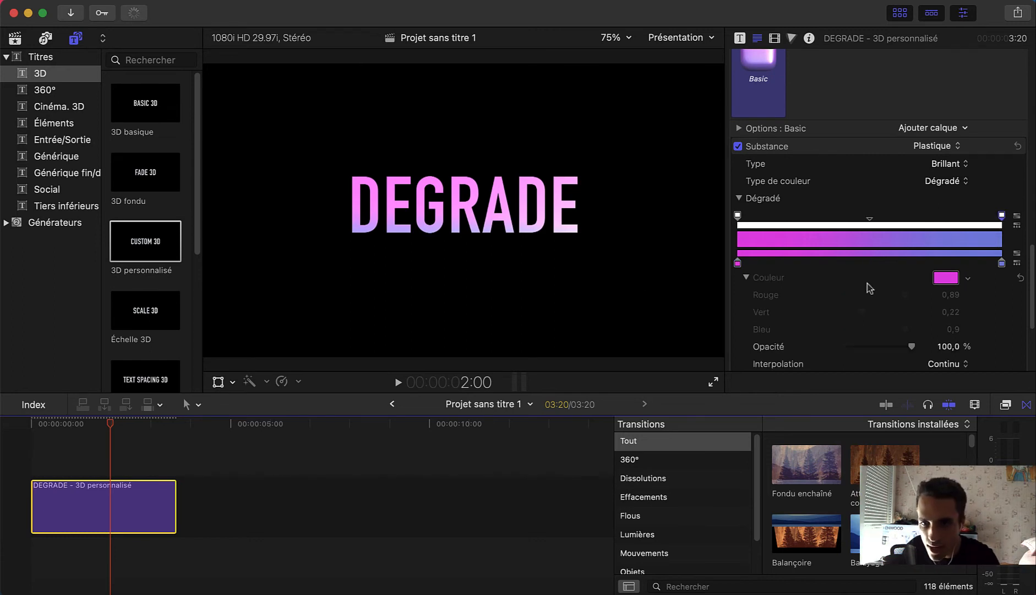
scroll(872, 286, down, 3)
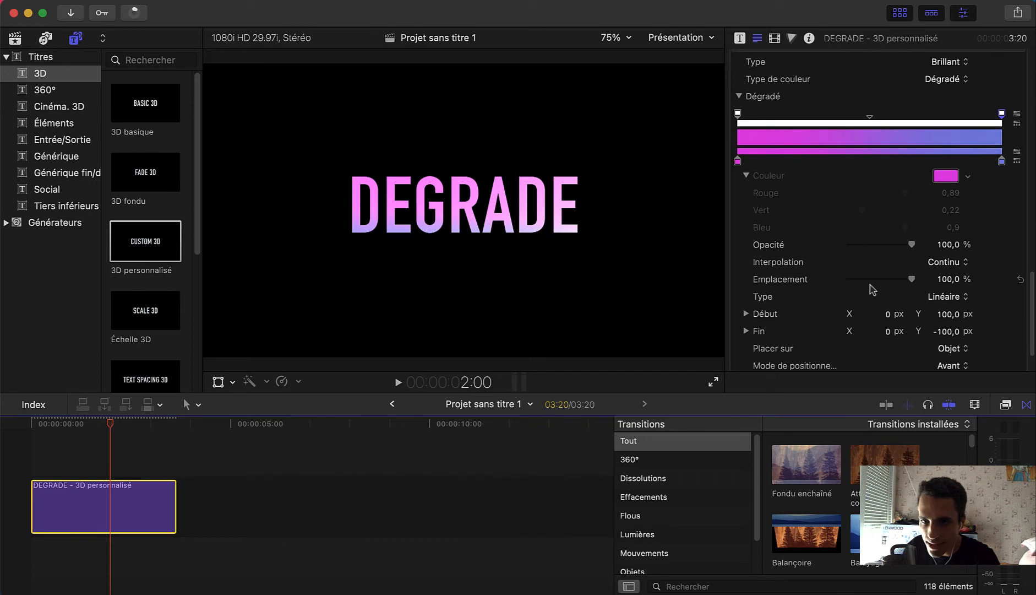
scroll(869, 288, up, 3)
scroll(867, 284, down, 5)
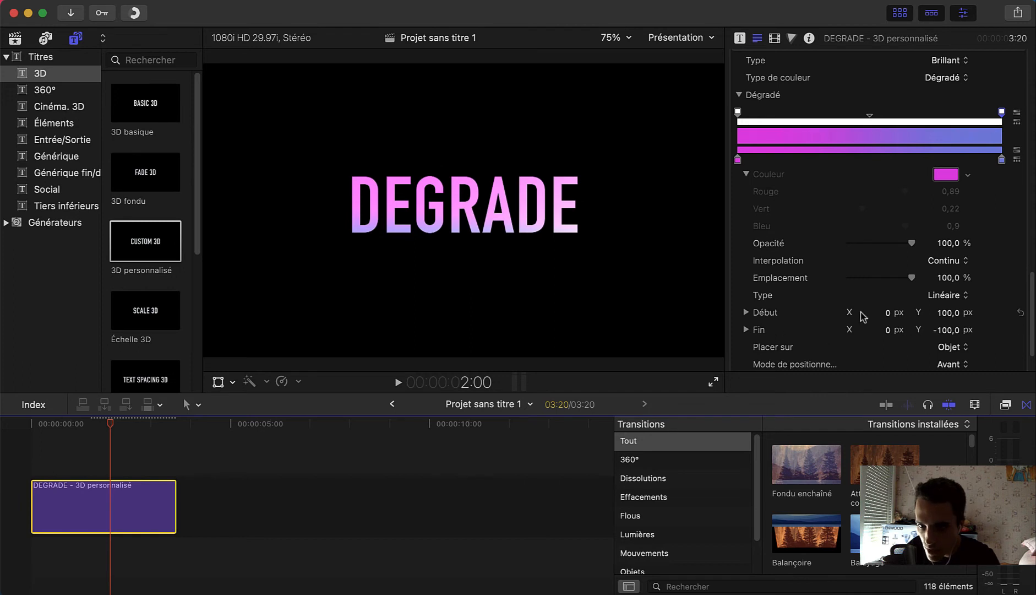
scroll(863, 314, down, 2)
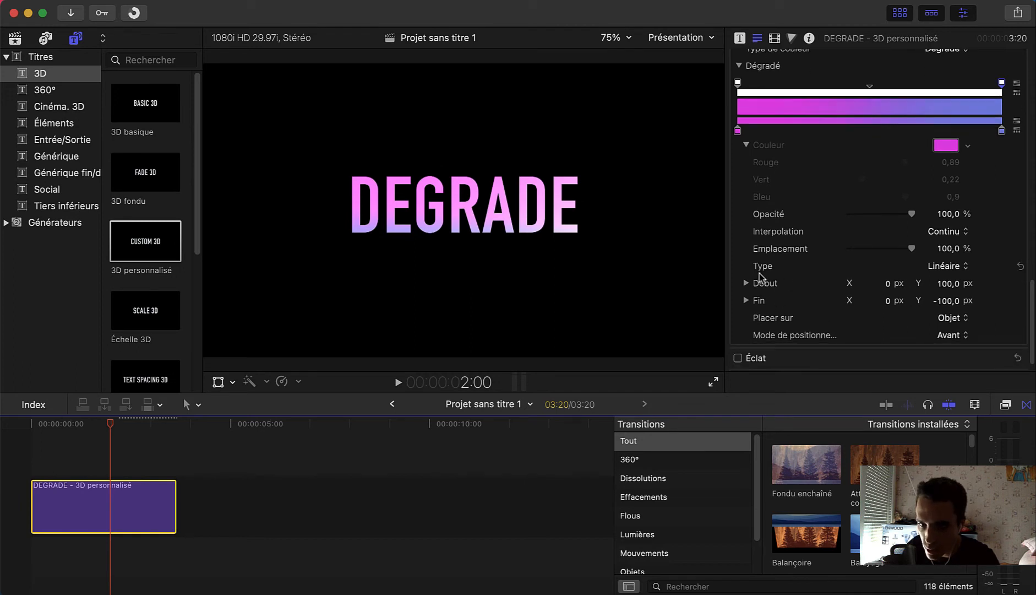
click(945, 266)
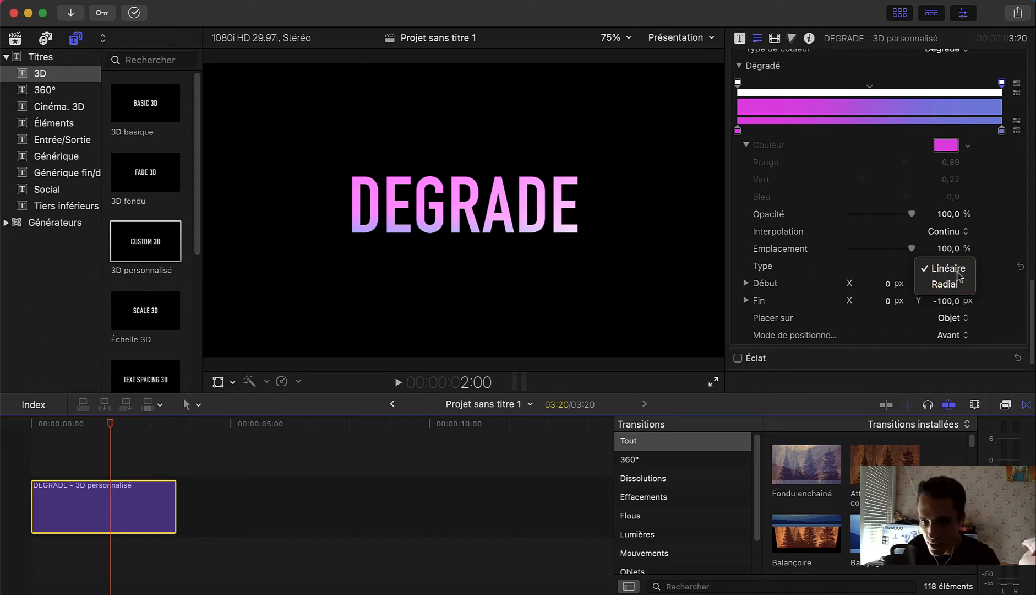
click(958, 270)
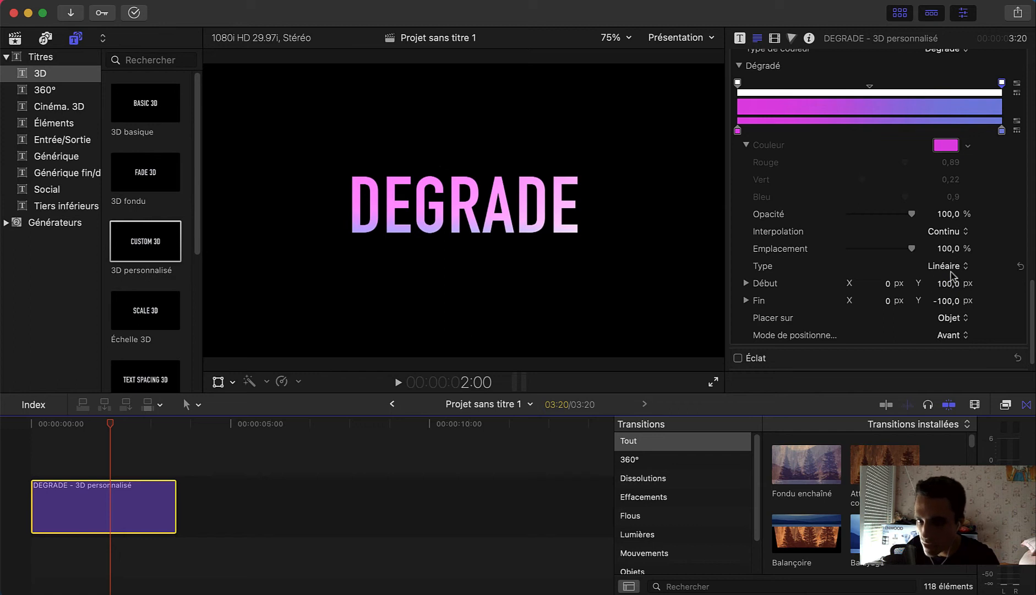
Try several Y positions for the gradient's start point (Début), between about 136 and 1397 px, to compare the colour blends.
drag(947, 283, 948, 278)
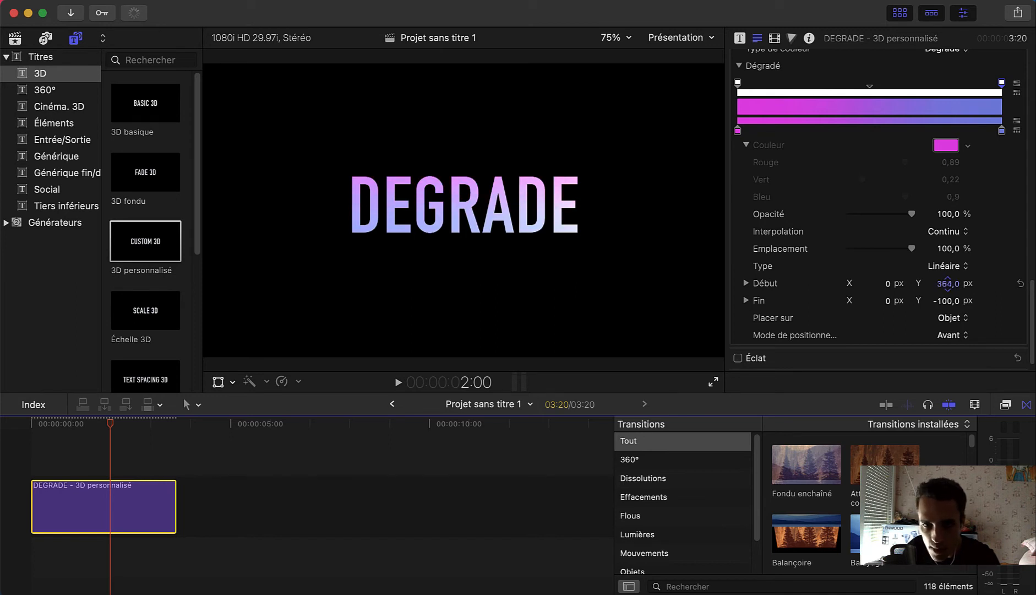
drag(947, 283, 947, 393)
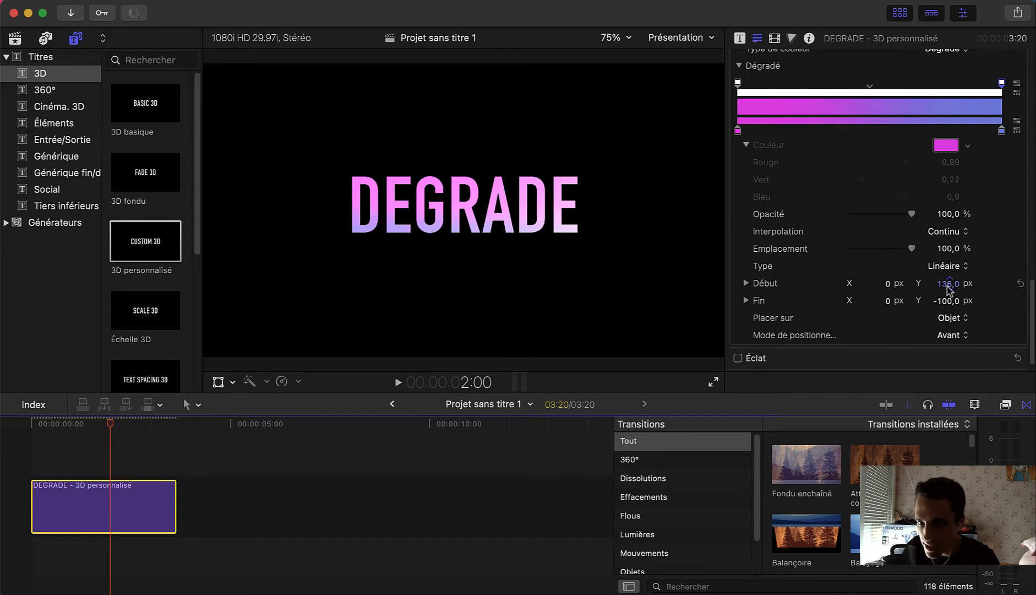
drag(948, 290, 948, 283)
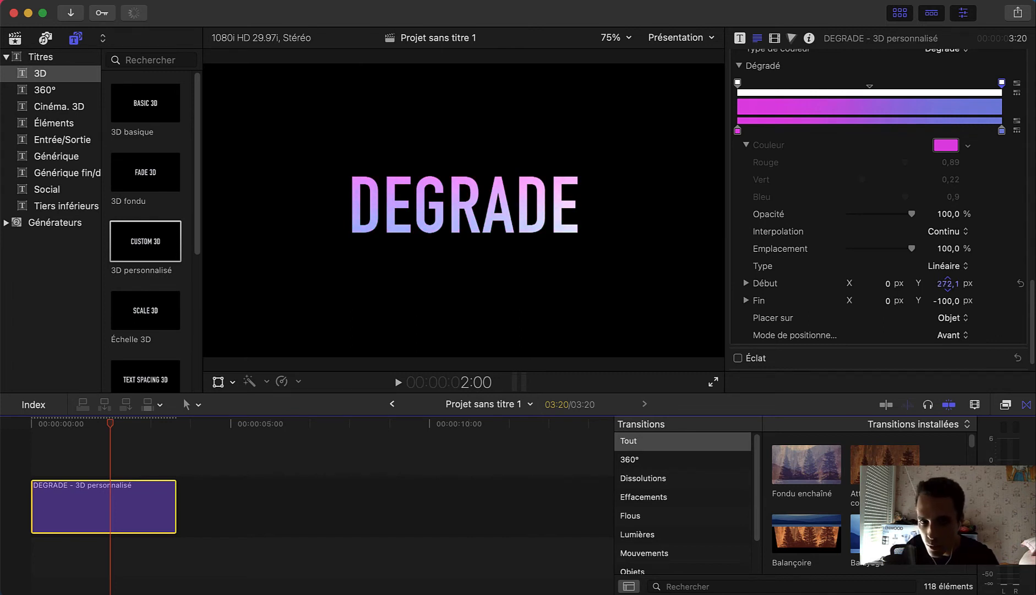
drag(947, 284, 948, 283)
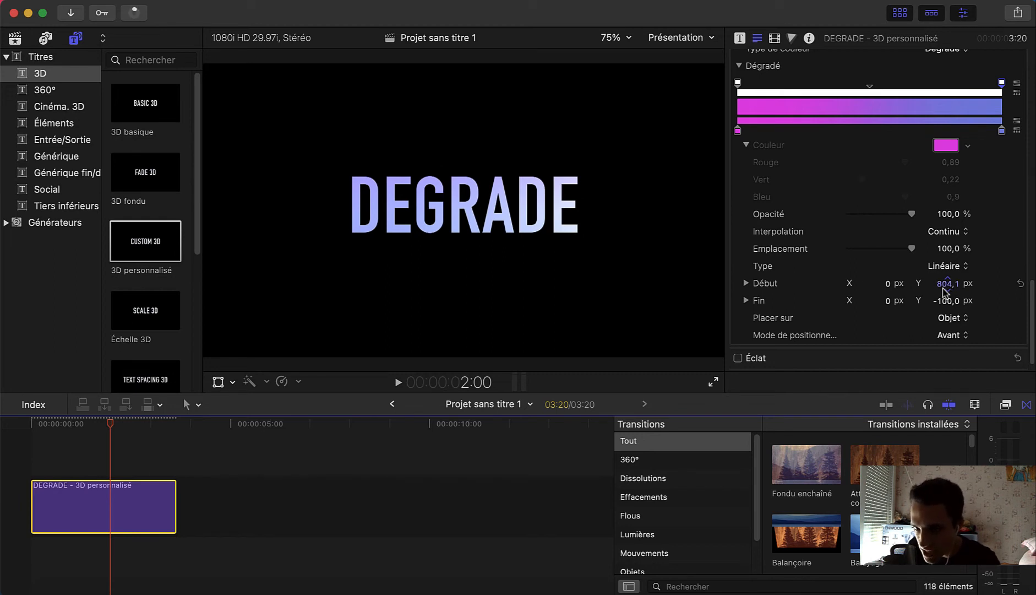
drag(943, 287, 943, 288)
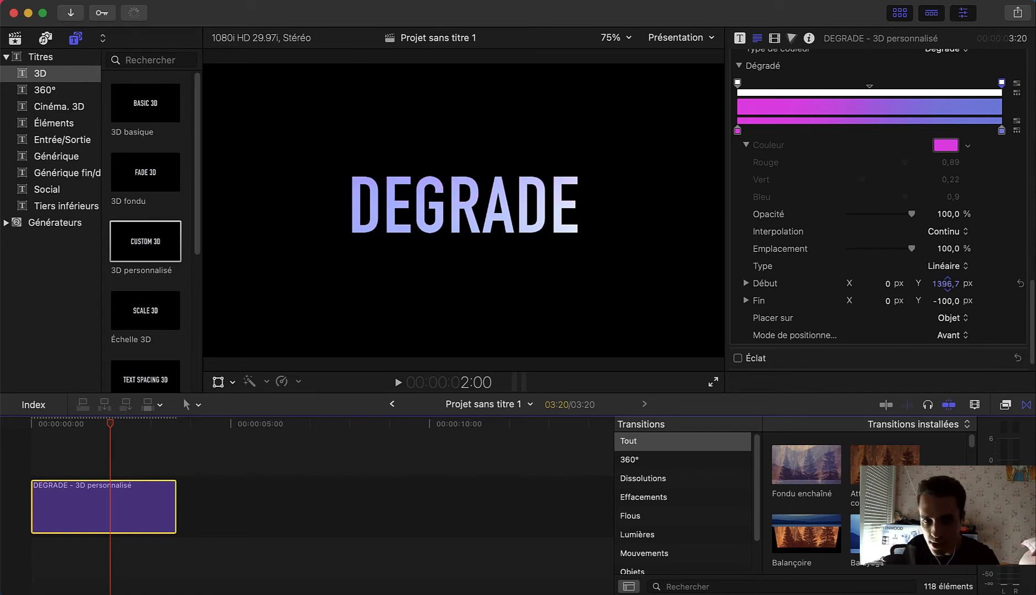
mouse_move(947, 283)
mouse_down()
mouse_move(1012, 292)
mouse_move(946, 289)
mouse_up()
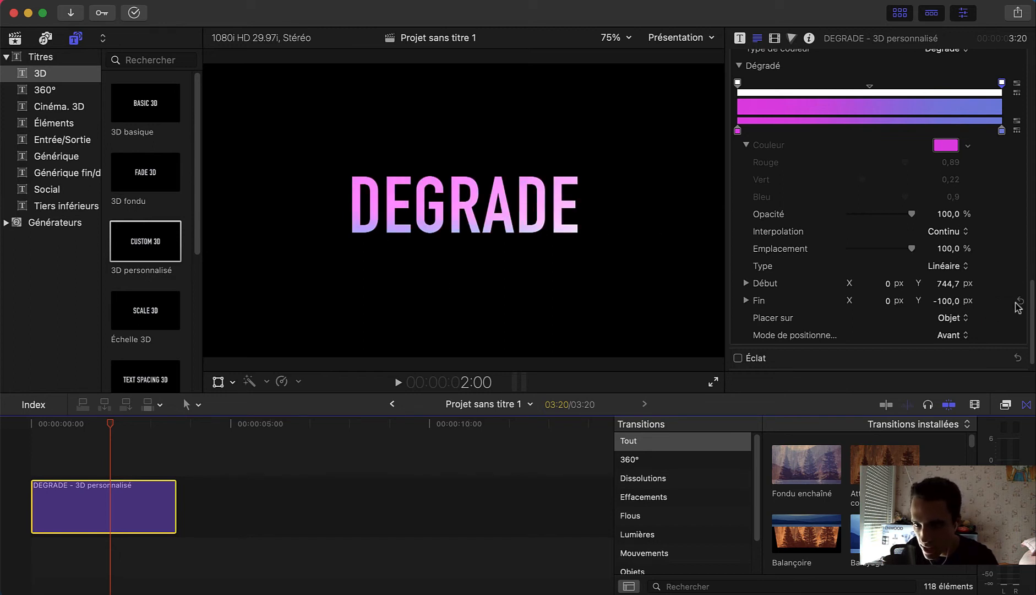
Reset the gradient's start point (Début) and set its Y position to 223 px.
click(1021, 285)
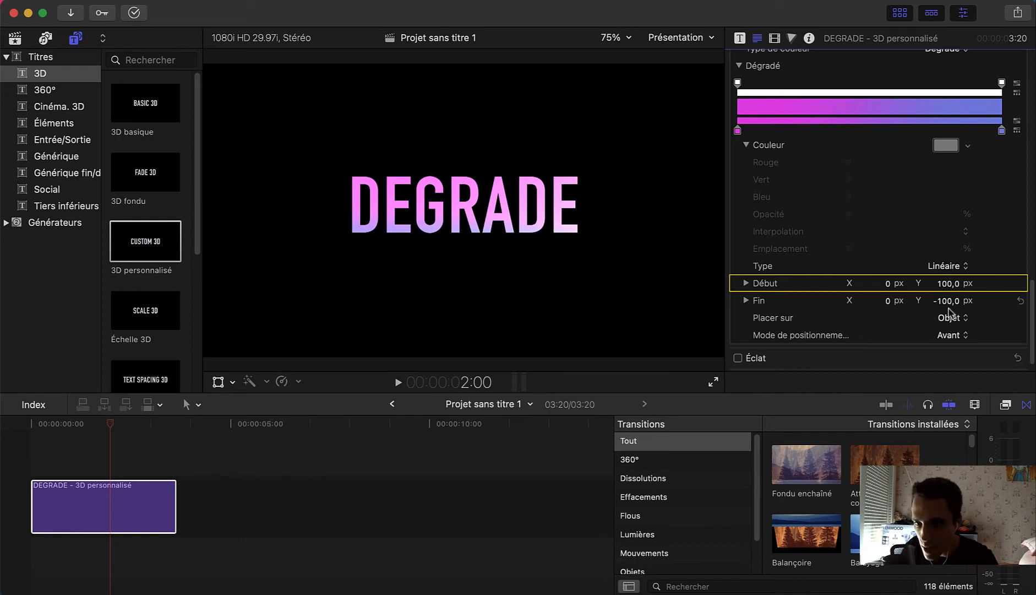
drag(947, 284, 948, 283)
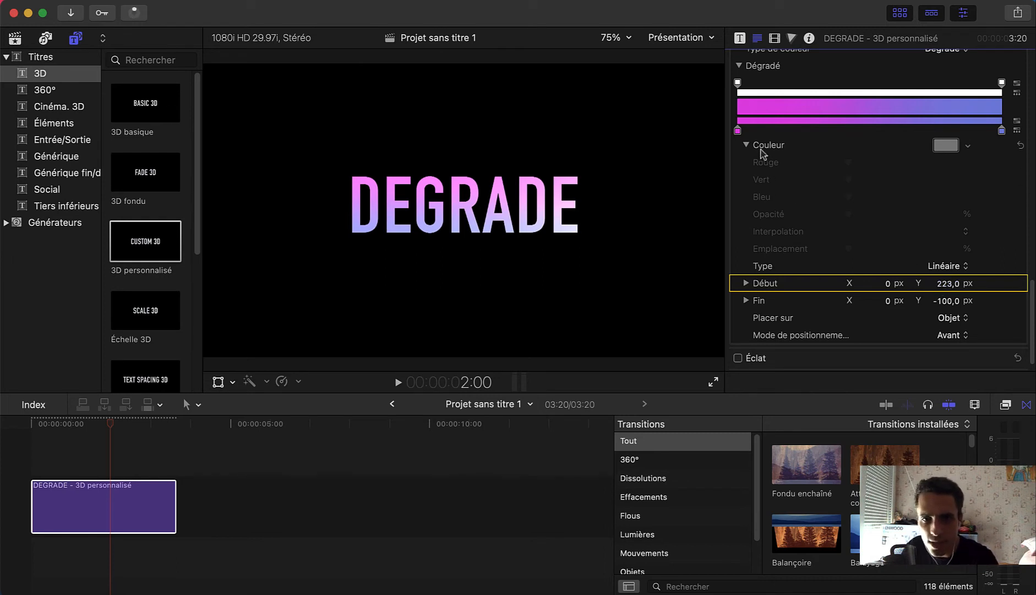
Set the gradient's first colour stop to bright green with Rouge 0,25, Vert 1,0 and Bleu 0,17.
click(737, 131)
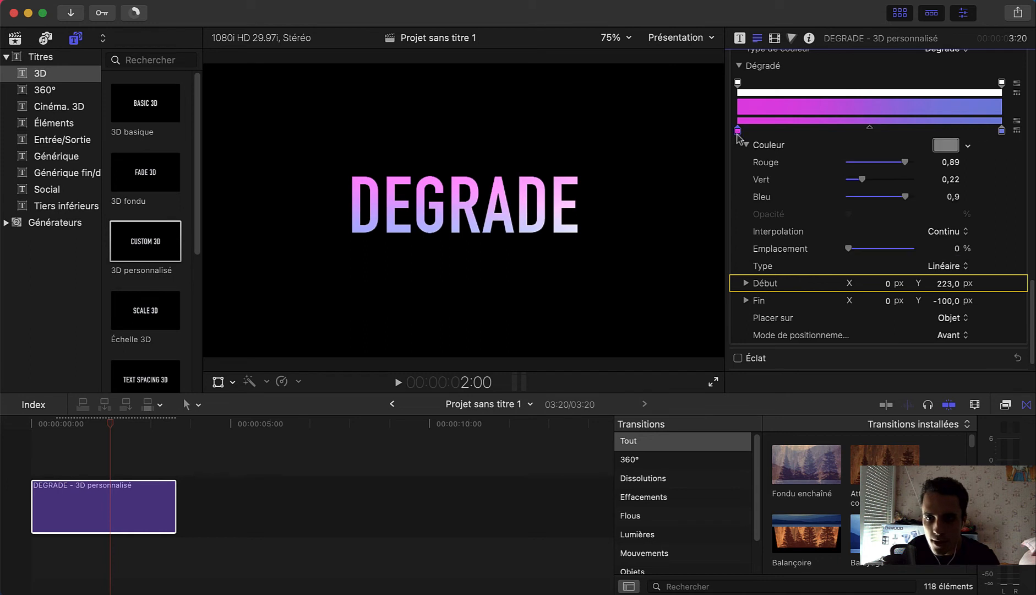
scroll(875, 187, up, 3)
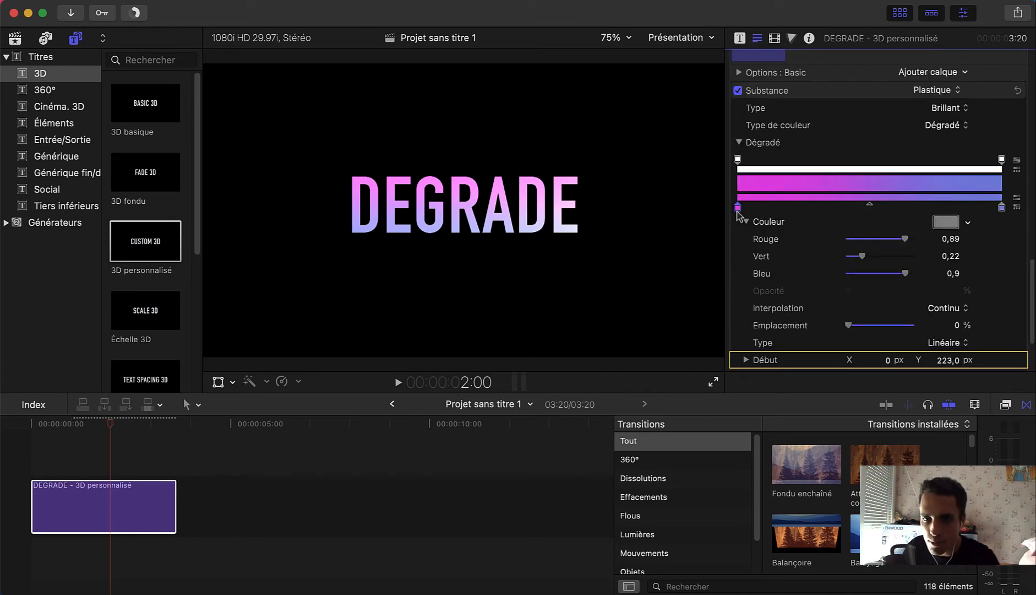
double_click(738, 207)
drag(73, 422, 58, 394)
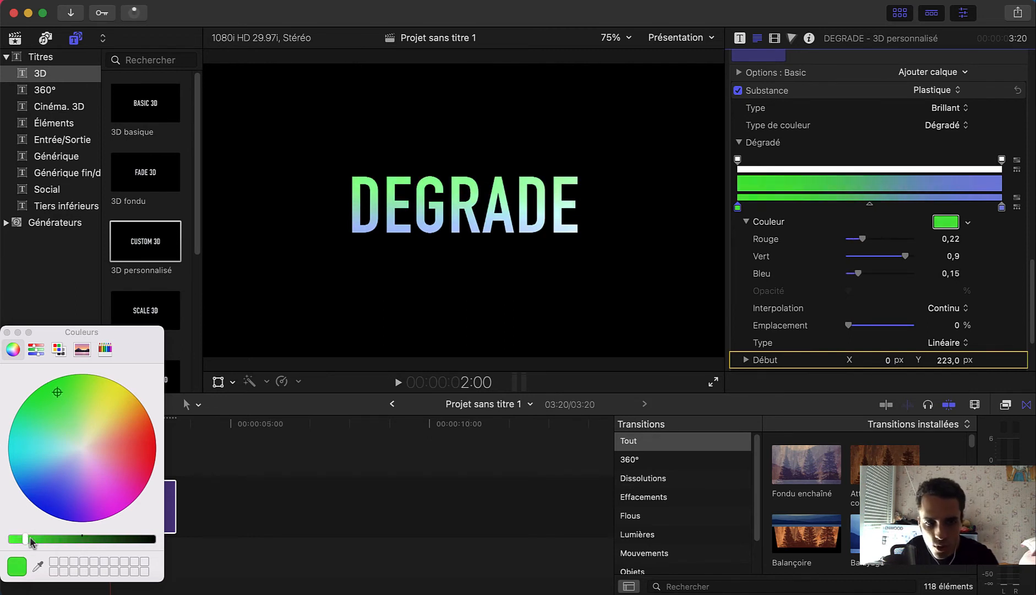
drag(24, 539, 10, 544)
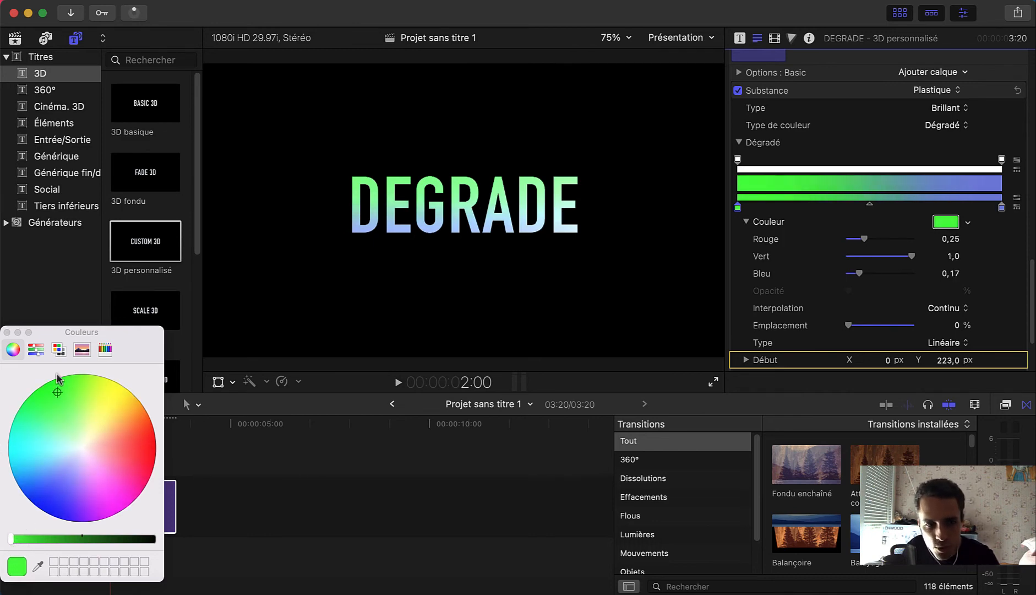
click(7, 332)
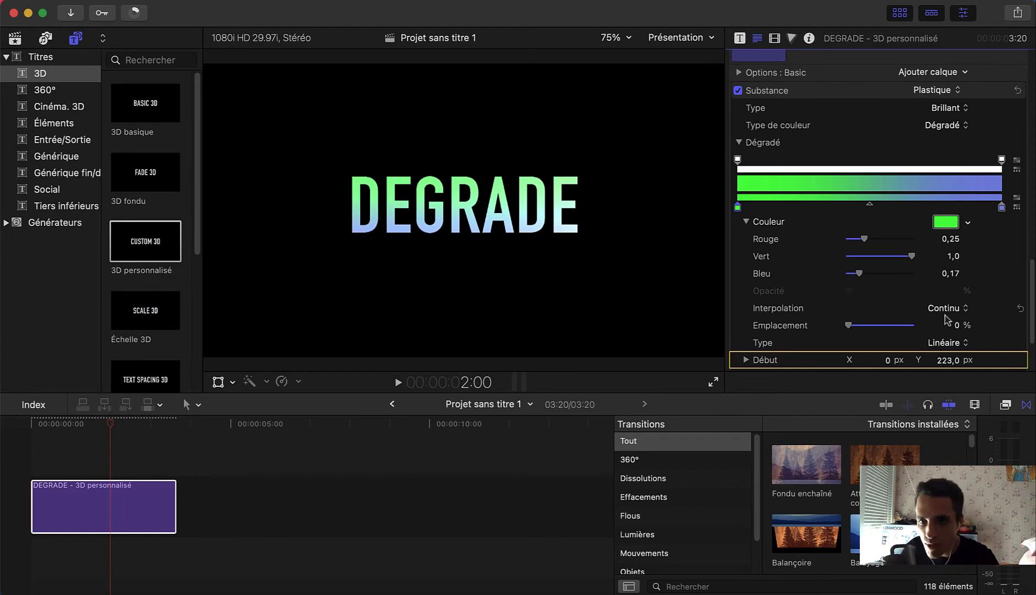
Try different Y positions for the gradient's start point (Début), ending at 248 px.
scroll(944, 314, down, 3)
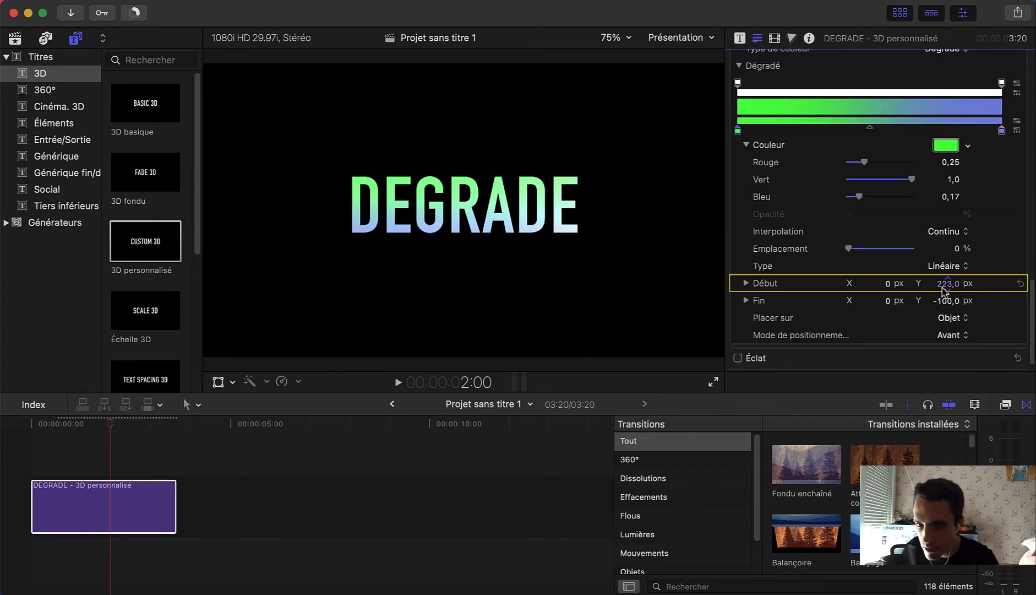
drag(943, 290, 944, 256)
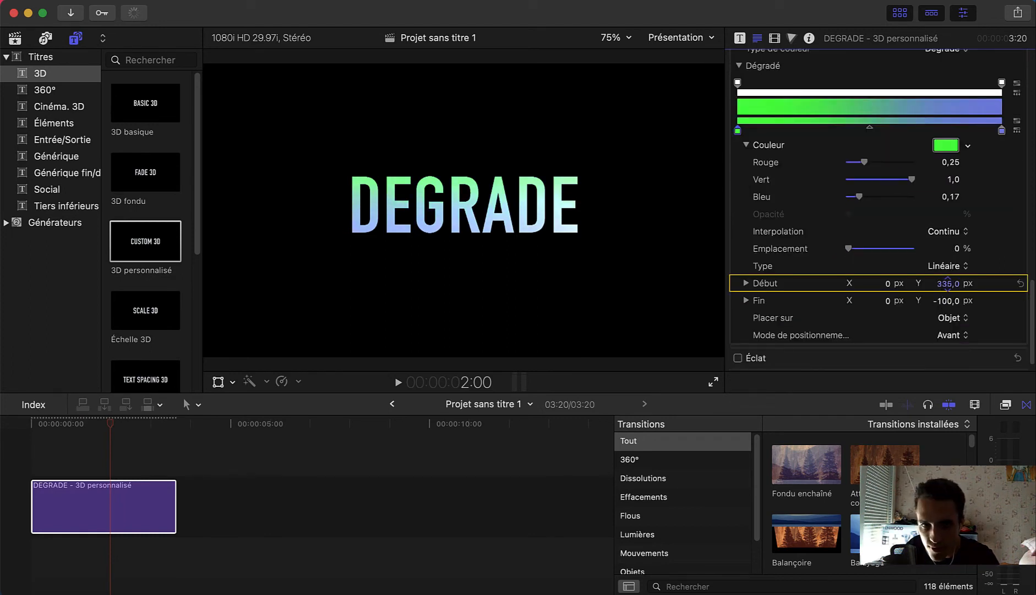
drag(948, 283, 947, 283)
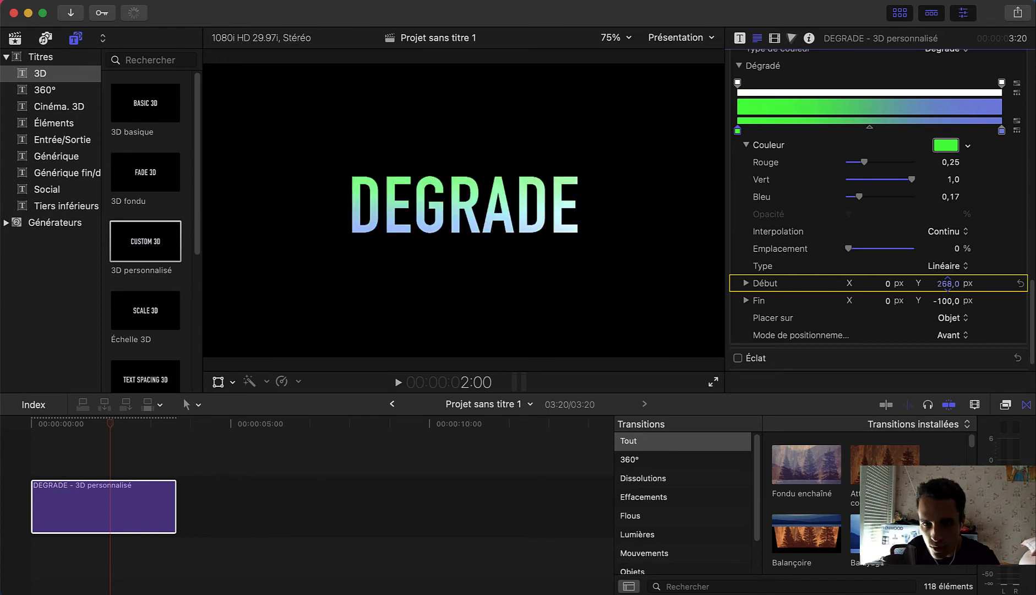
Set the gradient's end colour stop to deep blue with Rouge 0,03, Vert 0,03 and Bleu 0,87.
double_click(1001, 130)
drag(58, 487, 48, 516)
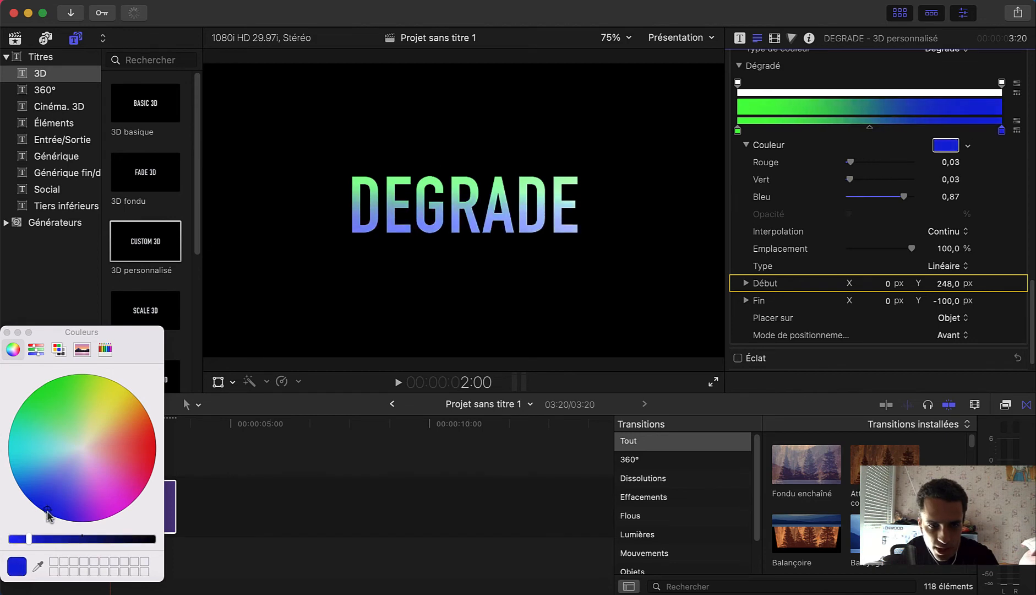
click(7, 332)
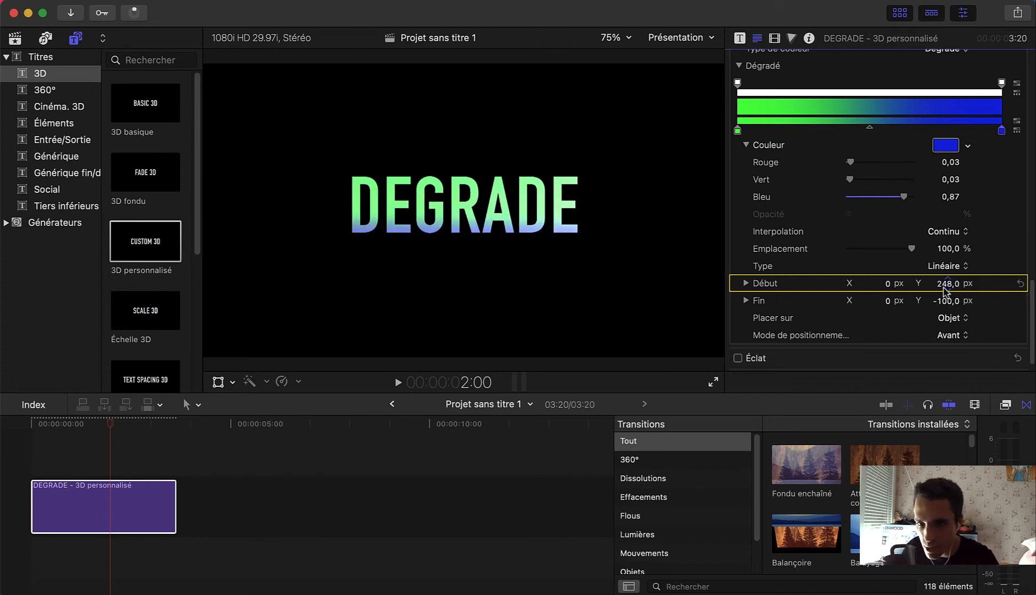
Set the start point's (Début) Y position to 227 px and try several X positions between -170,5 and -12,8 px, ending at -20,7 px.
drag(947, 286, 948, 282)
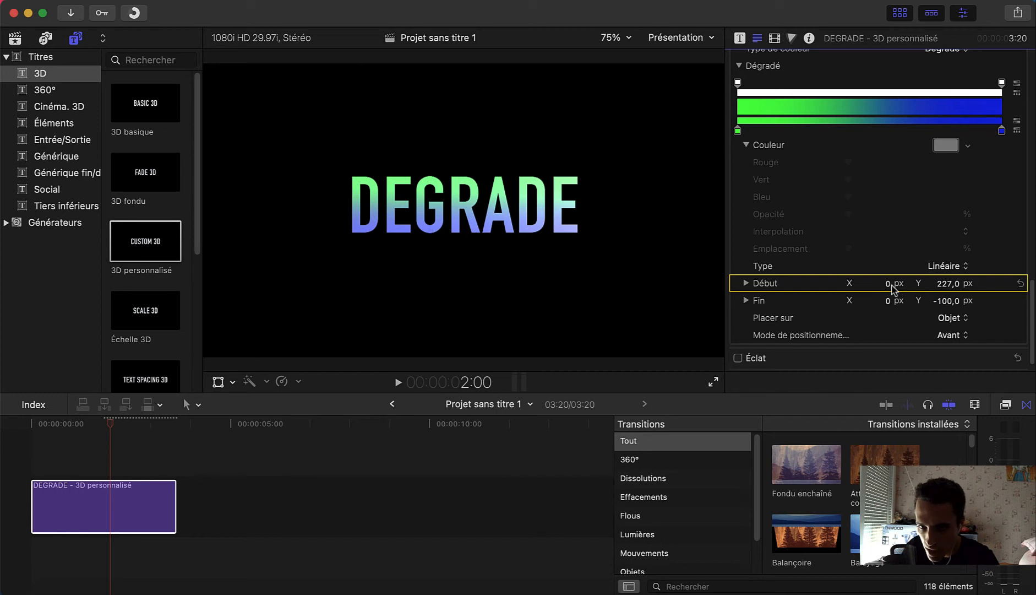
mouse_move(889, 287)
mouse_down()
mouse_move(798, 288)
mouse_move(909, 283)
mouse_move(877, 283)
mouse_up()
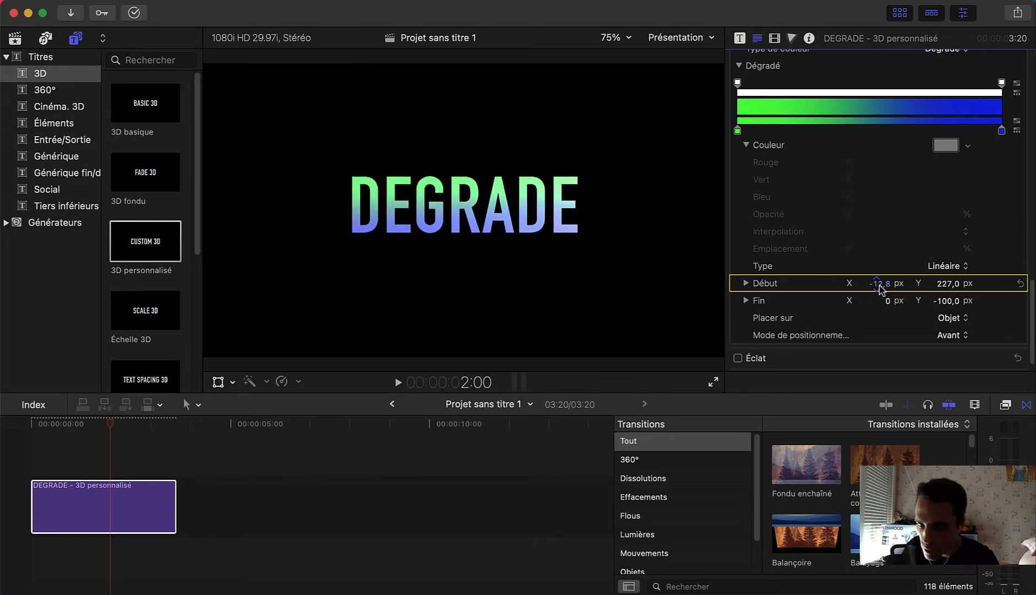
mouse_move(876, 283)
mouse_down()
mouse_move(862, 283)
mouse_move(886, 283)
mouse_move(874, 283)
mouse_up()
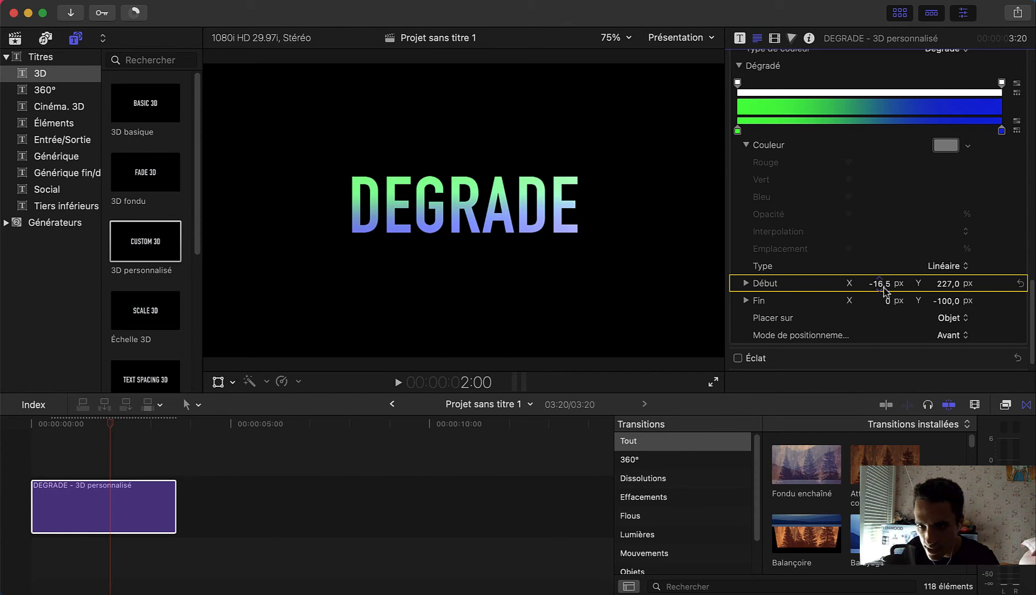
mouse_move(881, 287)
mouse_down()
mouse_move(840, 286)
mouse_move(880, 283)
mouse_up()
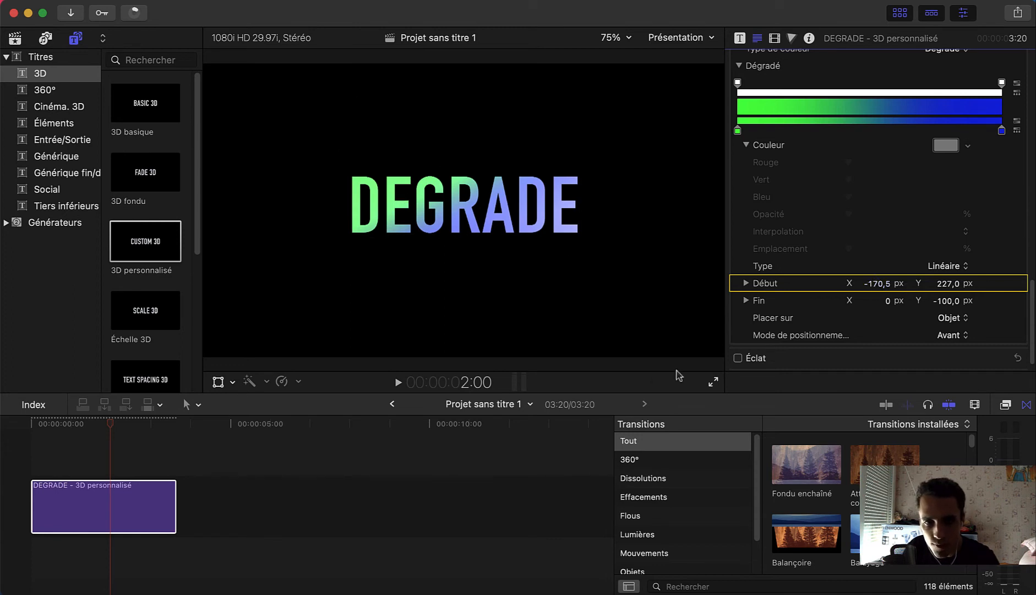
click(877, 284)
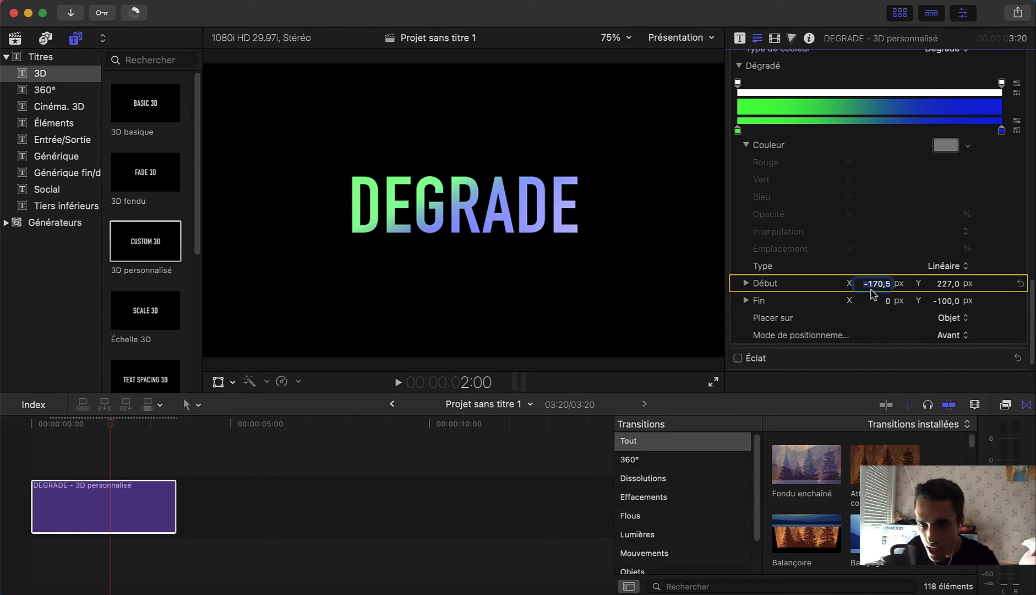
click(871, 310)
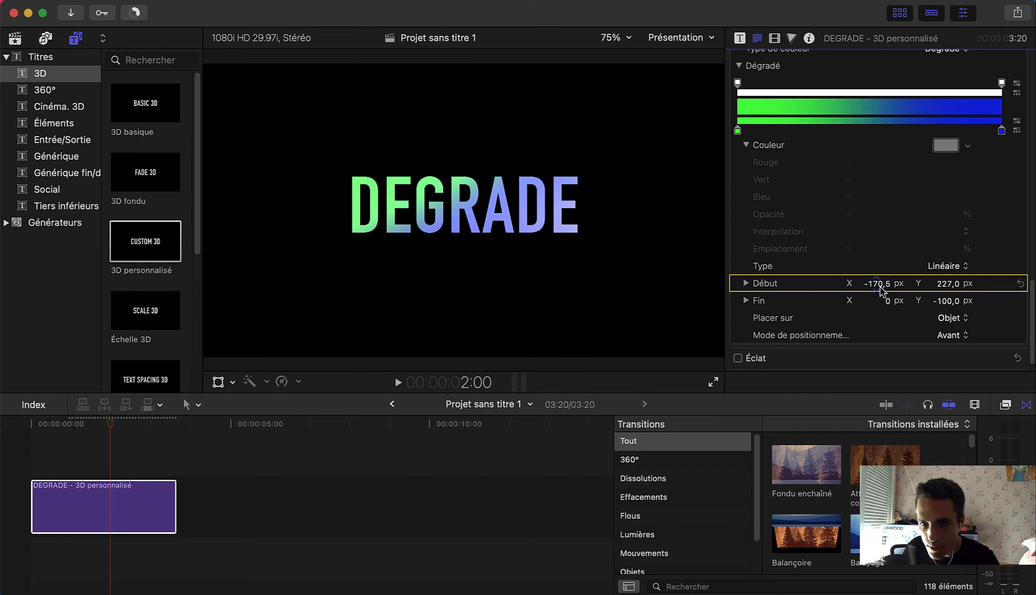
mouse_move(883, 290)
mouse_down()
mouse_move(802, 290)
mouse_move(930, 290)
mouse_move(879, 283)
mouse_up()
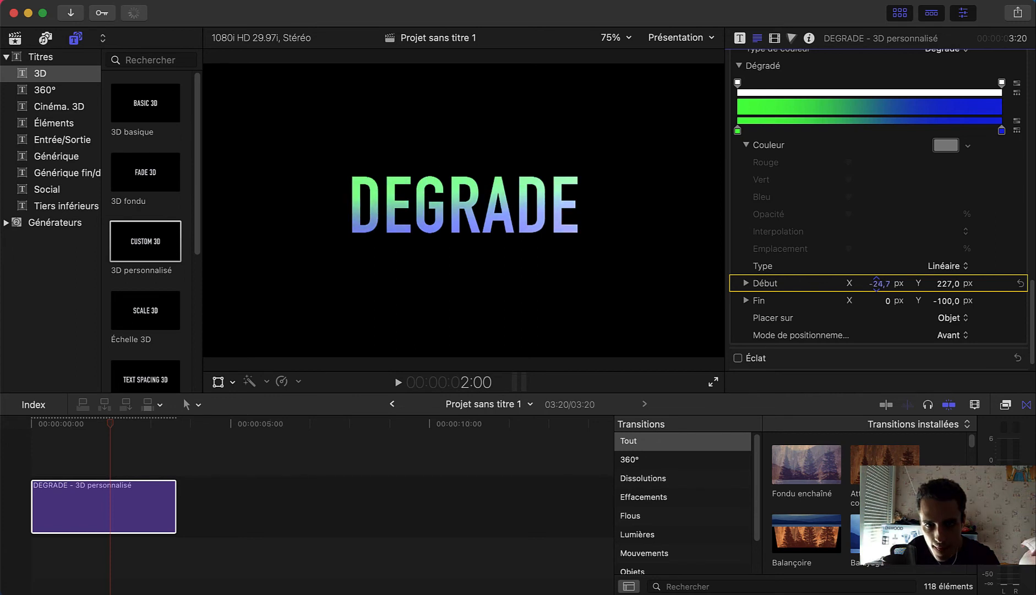
Try an end point (Fin) Y position of 228 px with the start point (Début) at X -16,1 px and Y 226,8 px.
click(945, 303)
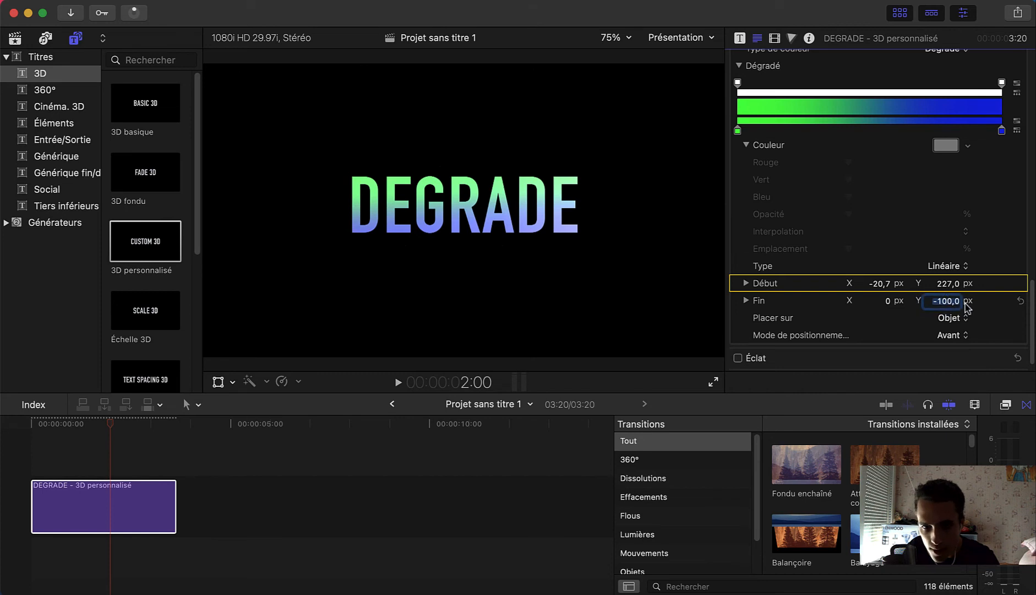
click(898, 324)
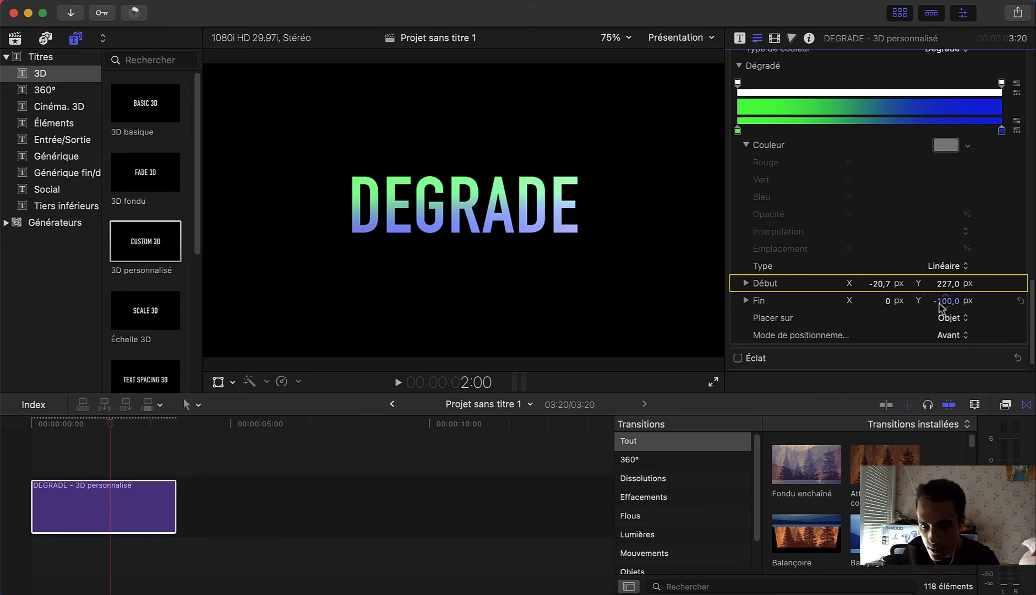
drag(942, 304, 945, 301)
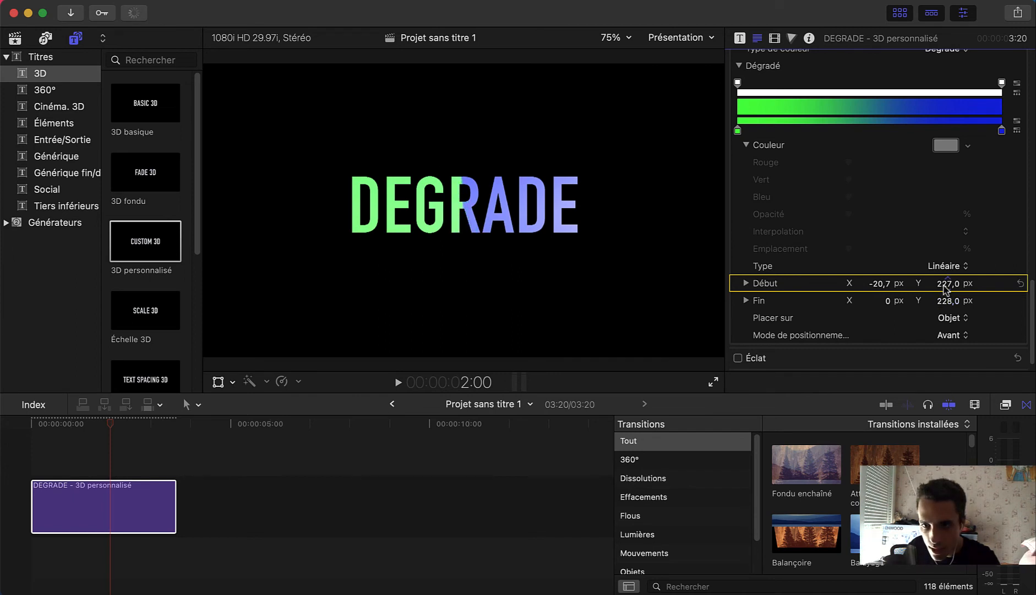
drag(947, 283, 947, 283)
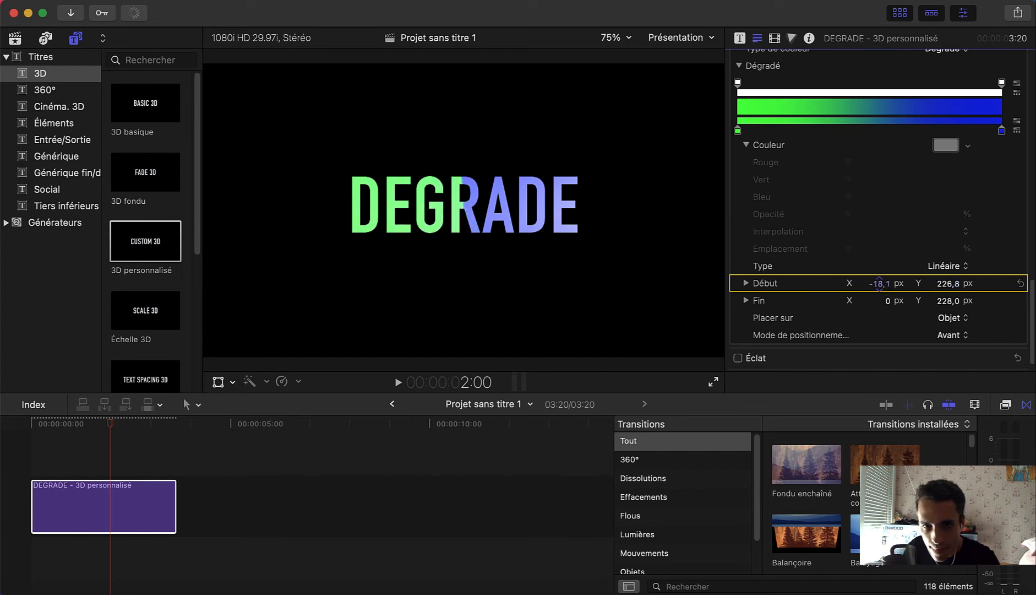
drag(879, 283, 880, 283)
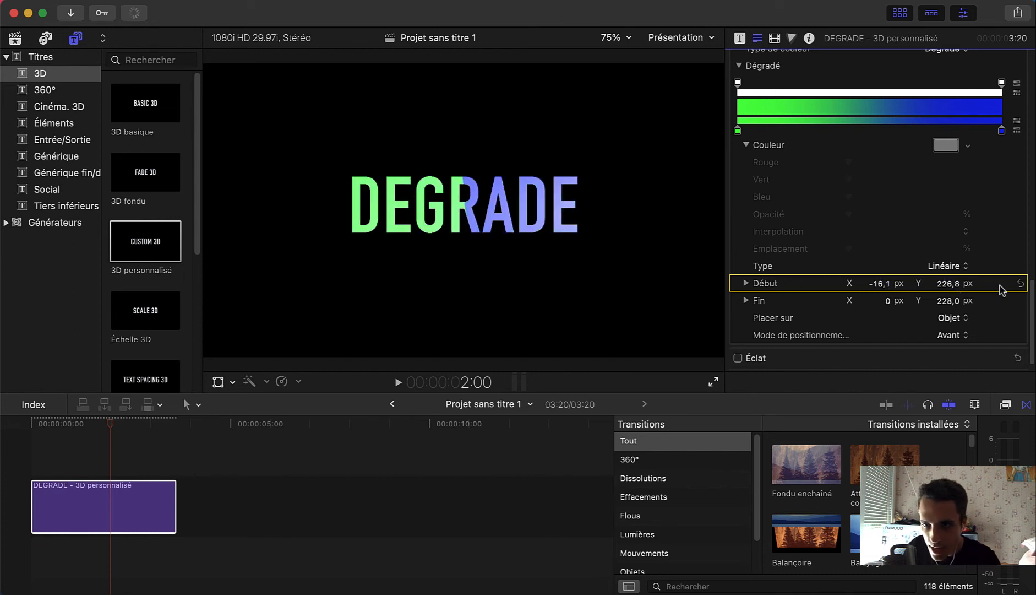
Reset both gradient points and set Début to Y 214 px and Fin to X -1,8 px, Y -80 px.
click(1018, 284)
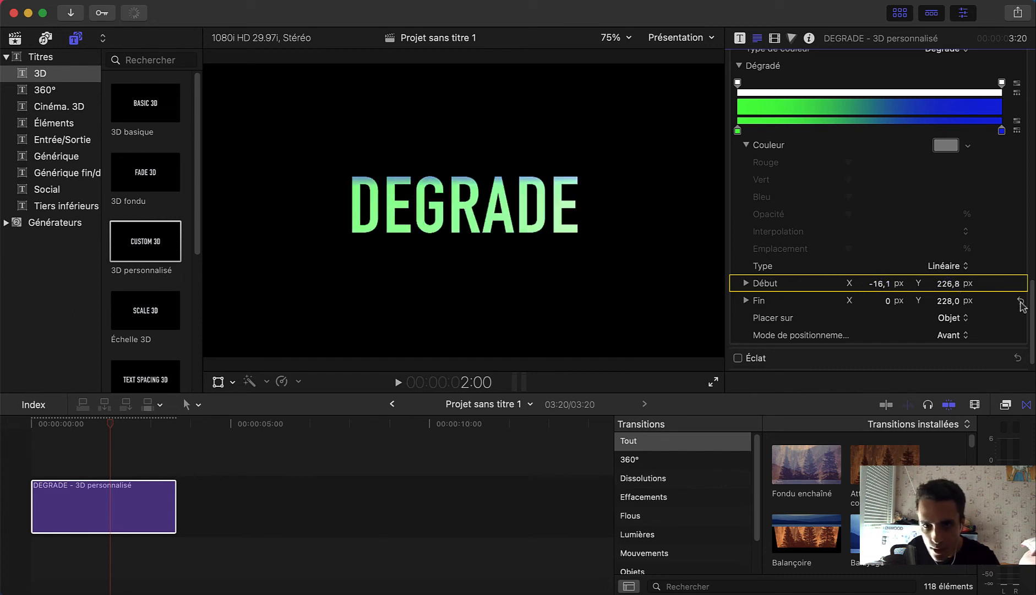
click(1020, 302)
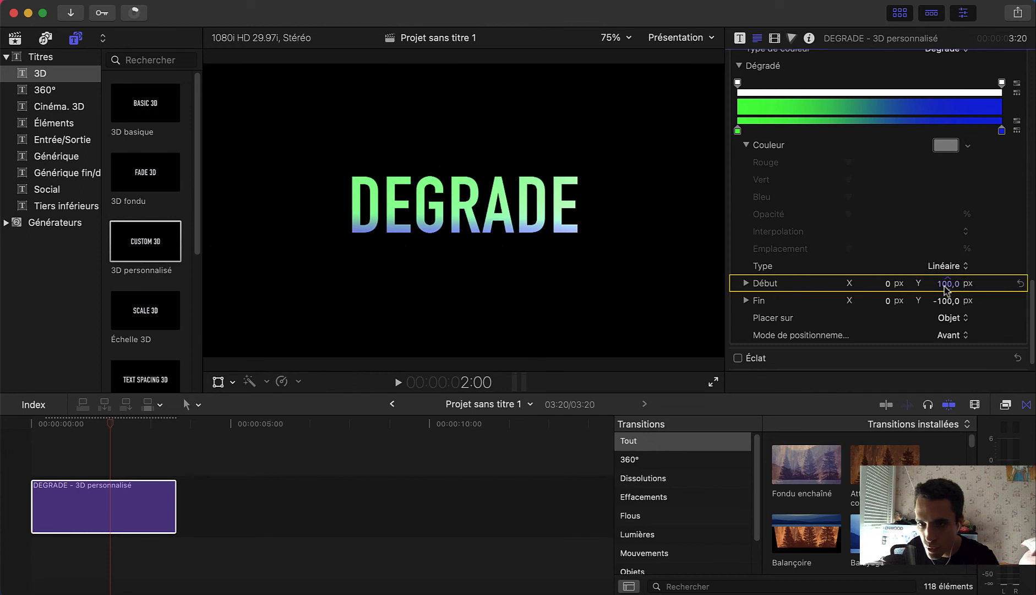
drag(948, 283, 947, 283)
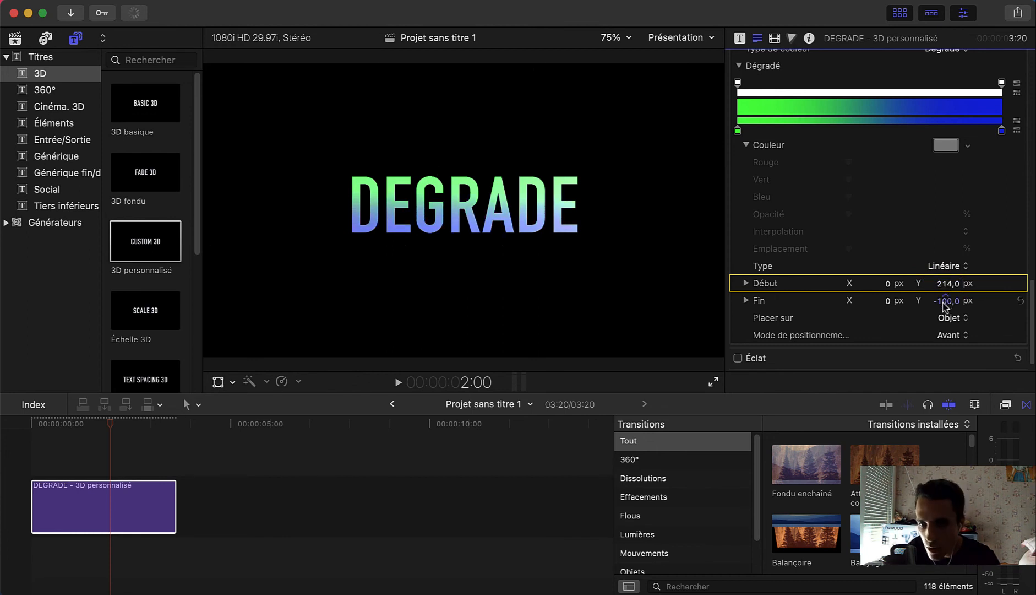
drag(946, 300, 896, 305)
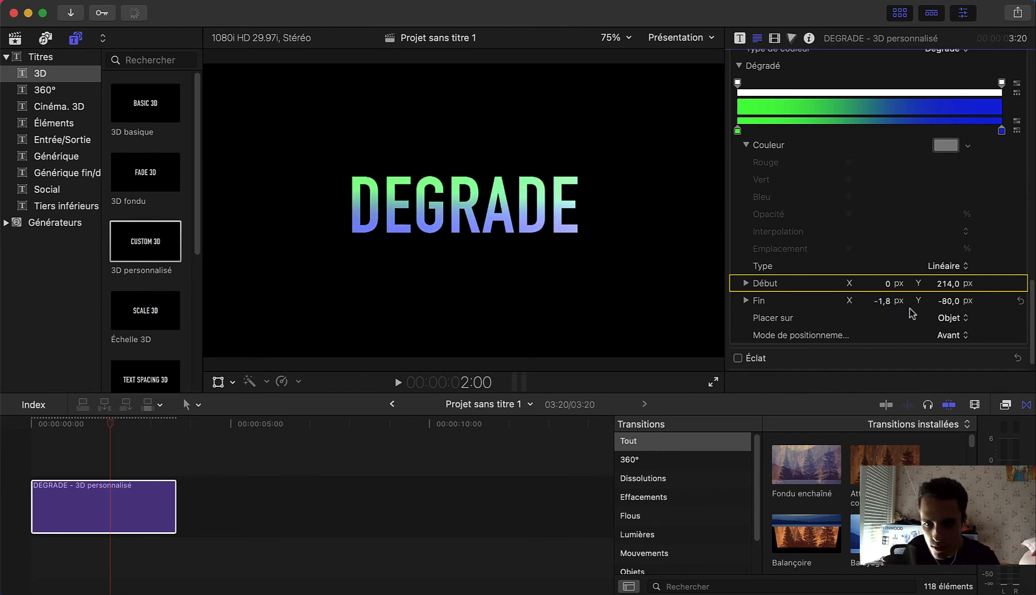
Try the Radial gradient type on the title and return it to Linéaire.
click(948, 266)
click(946, 283)
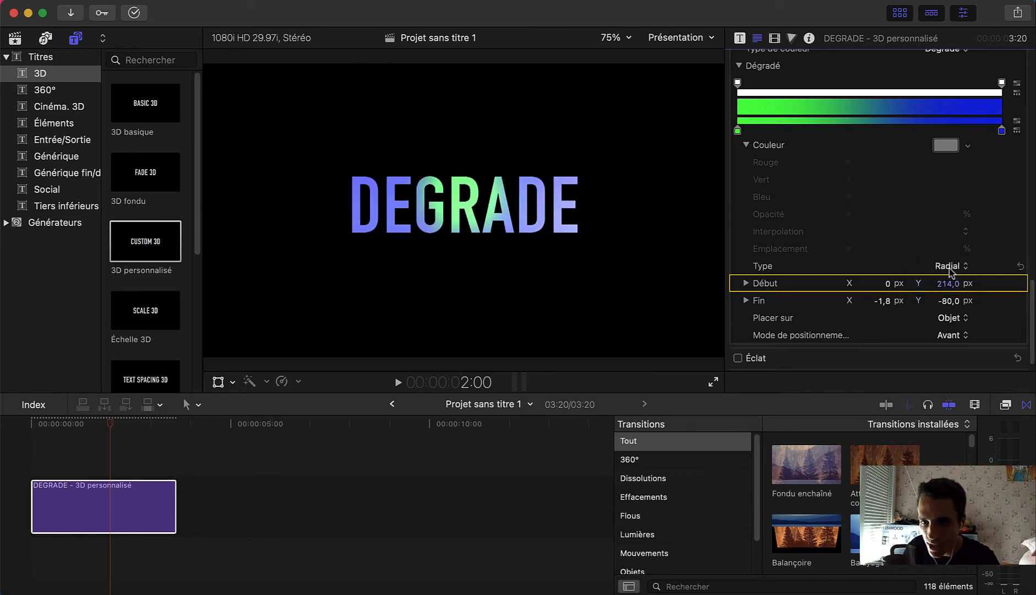
click(949, 267)
click(952, 253)
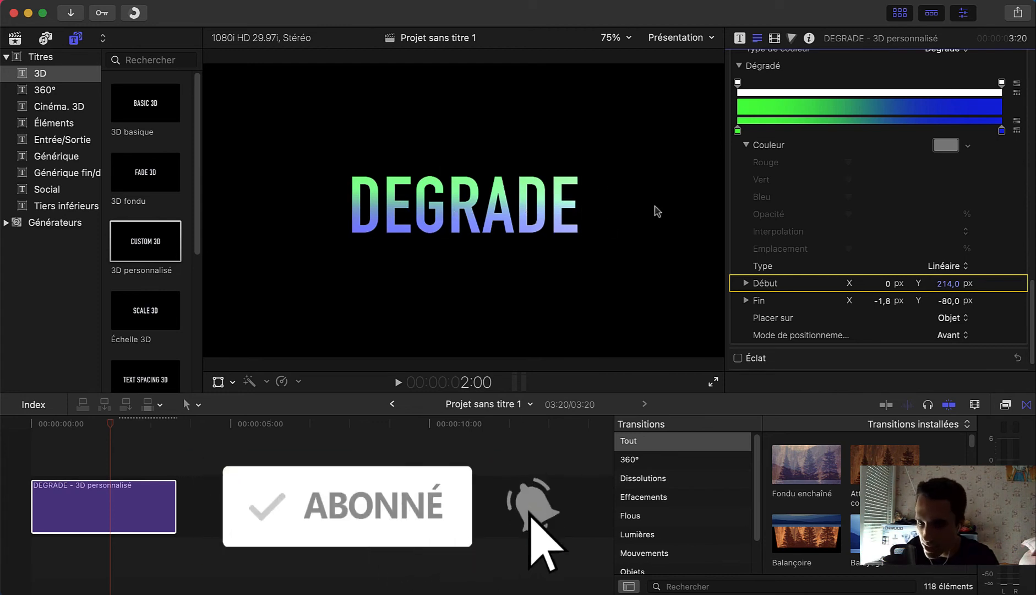
Change the gradient type to Radial and set its start point (Début) to X 47 px, Y 202,4 px.
click(946, 266)
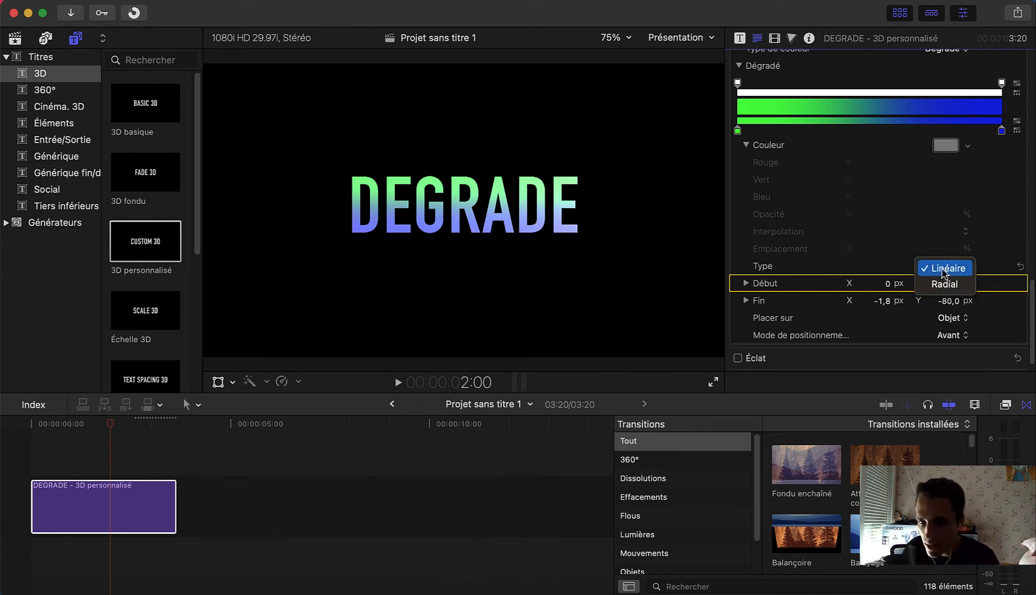
click(945, 284)
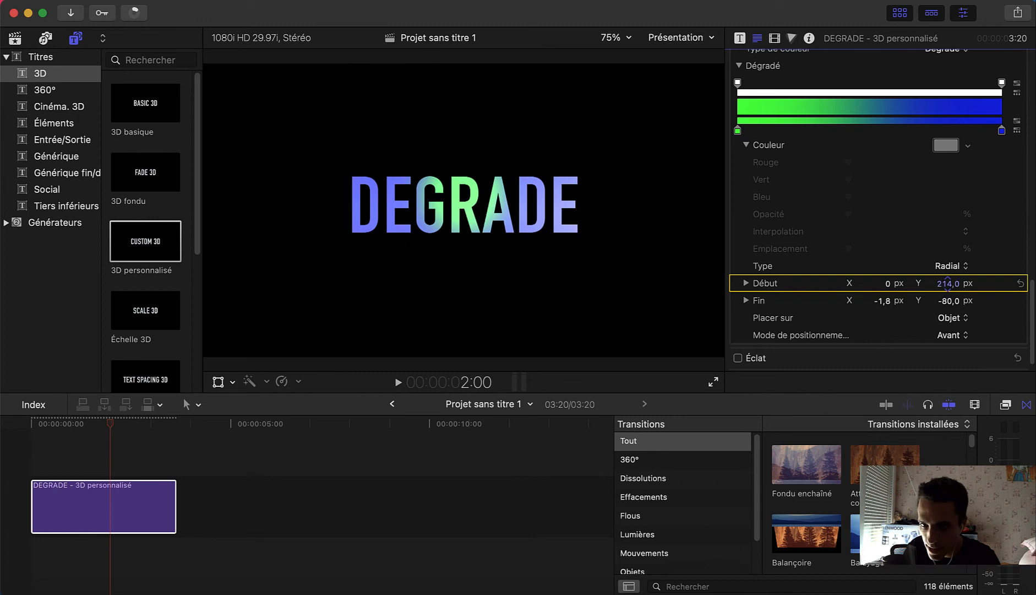
drag(947, 283, 955, 283)
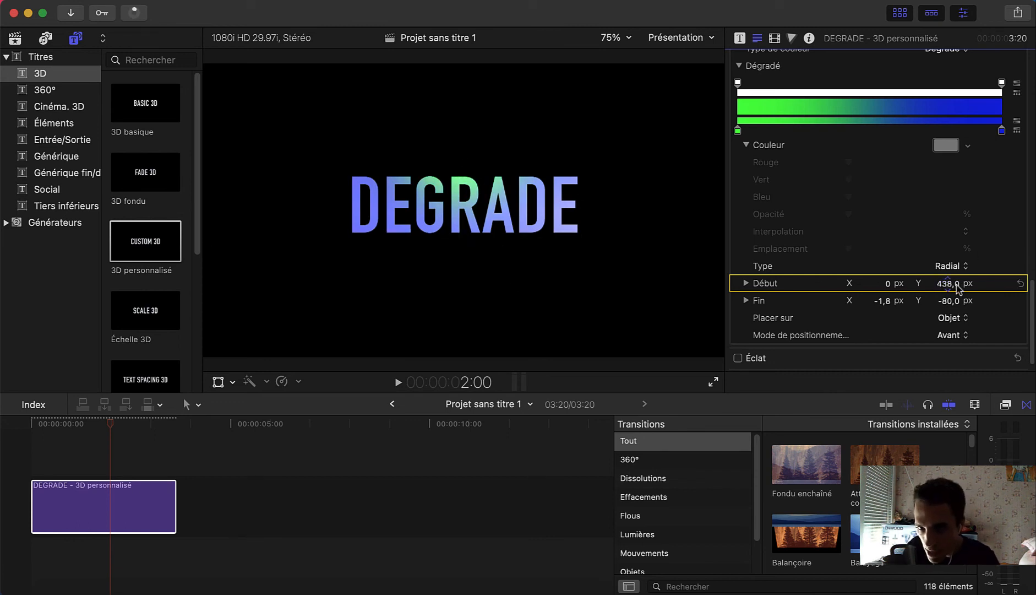
mouse_move(947, 283)
mouse_down()
mouse_move(887, 283)
mouse_move(947, 290)
mouse_up()
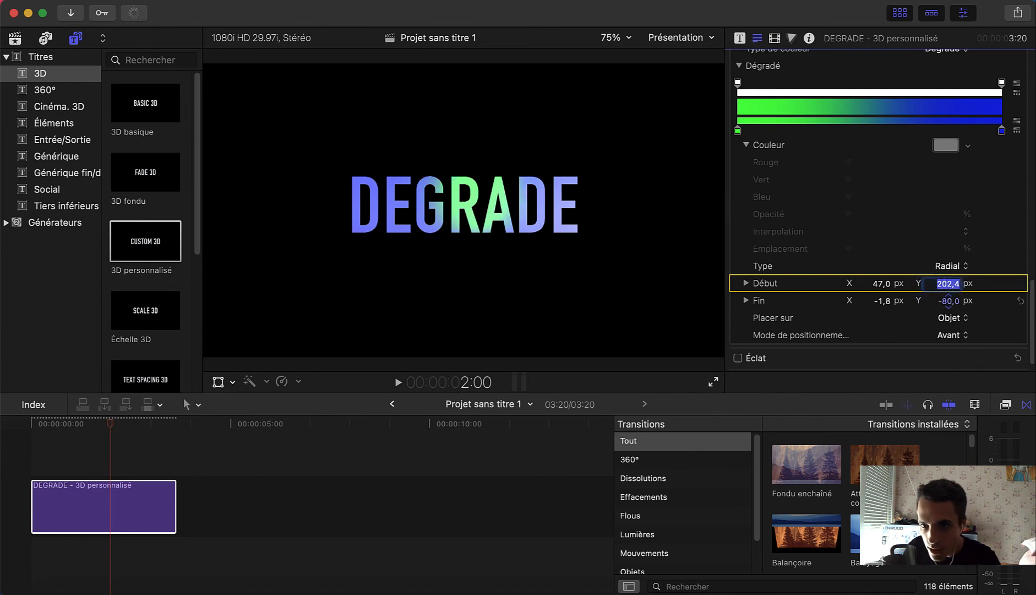
Adjust the radial gradient's end point (Fin) through several spreads, ending at X -297,9 px and Y 274,5 px.
drag(948, 301, 947, 301)
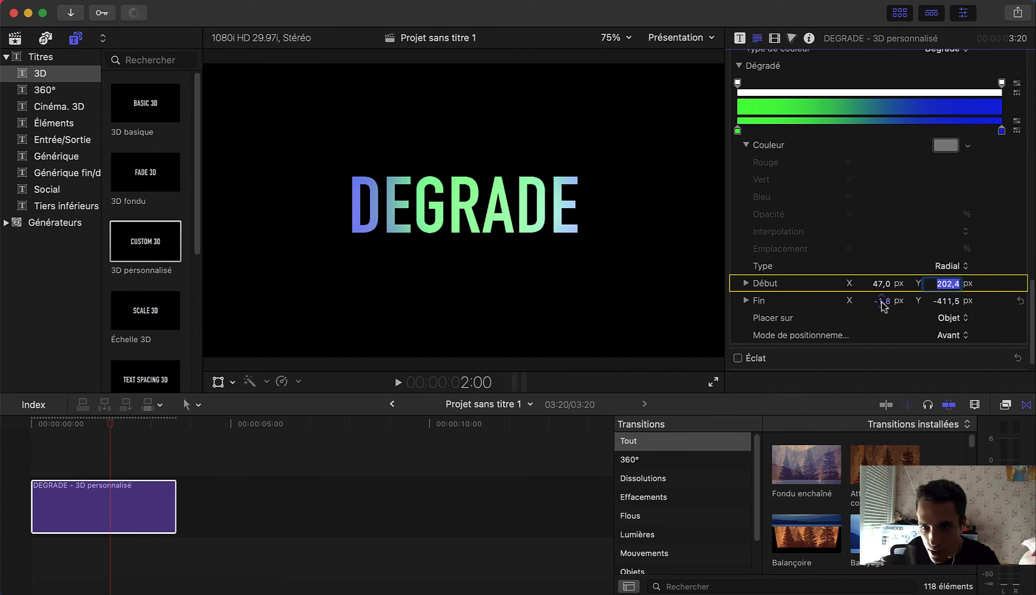
drag(881, 301, 883, 306)
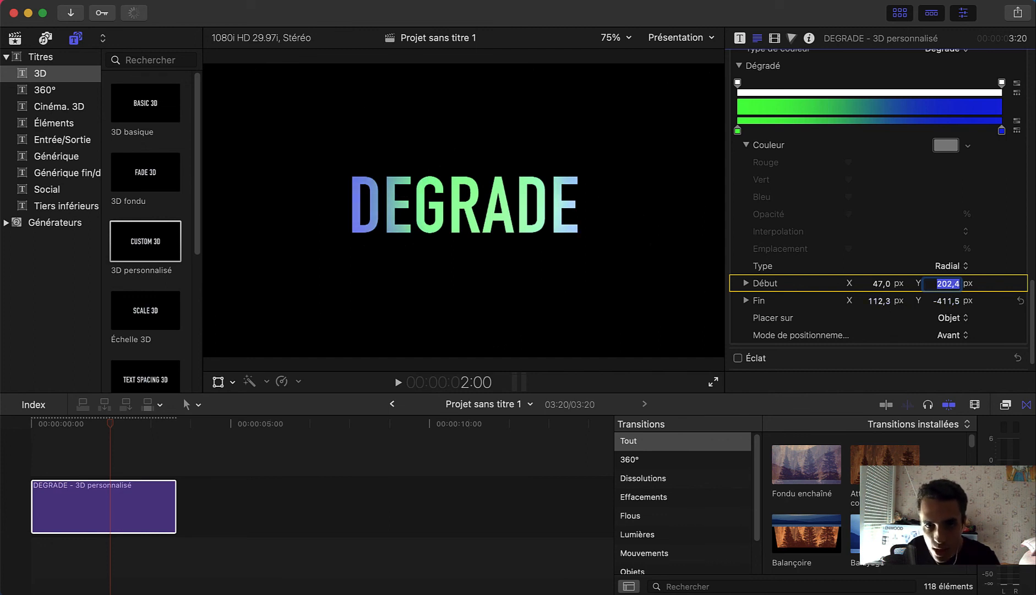
drag(889, 307, 946, 301)
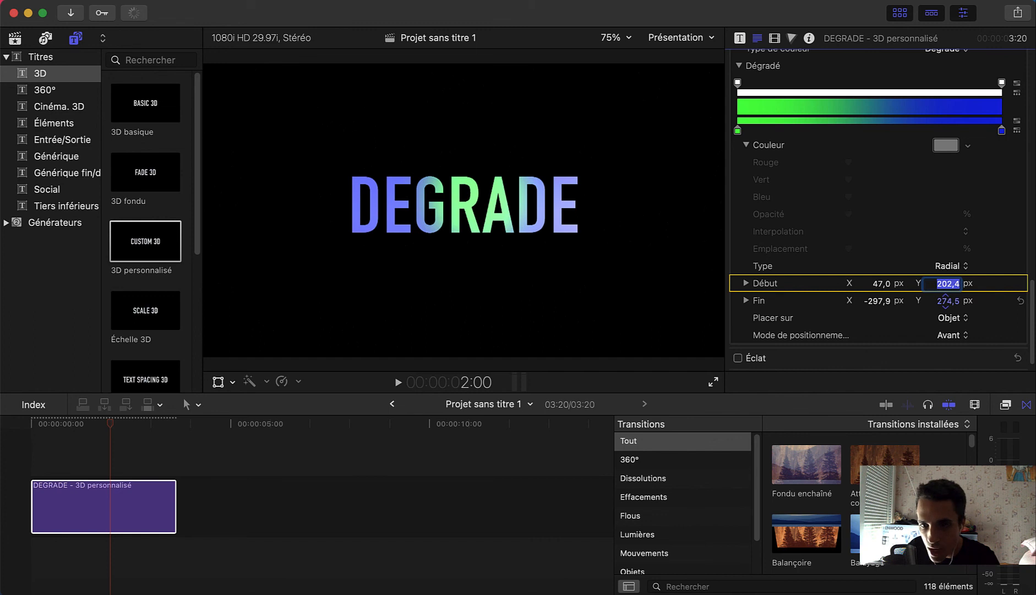
Try a Y value of -17,5 px for the radial gradient's end point (Fin) and undo the latest end-point changes.
drag(947, 301, 948, 300)
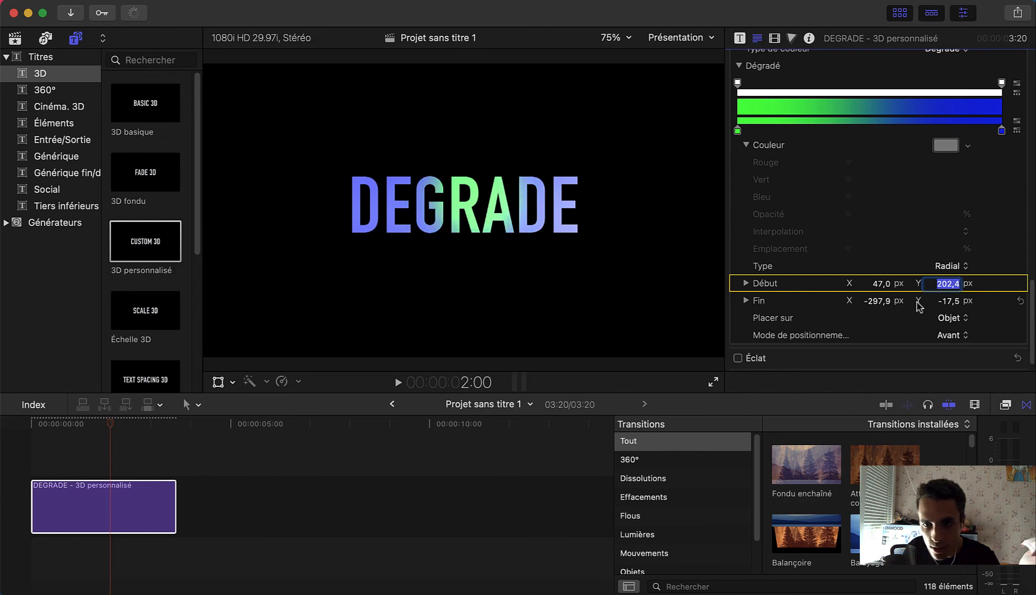
key(super+z)
key(super+z)
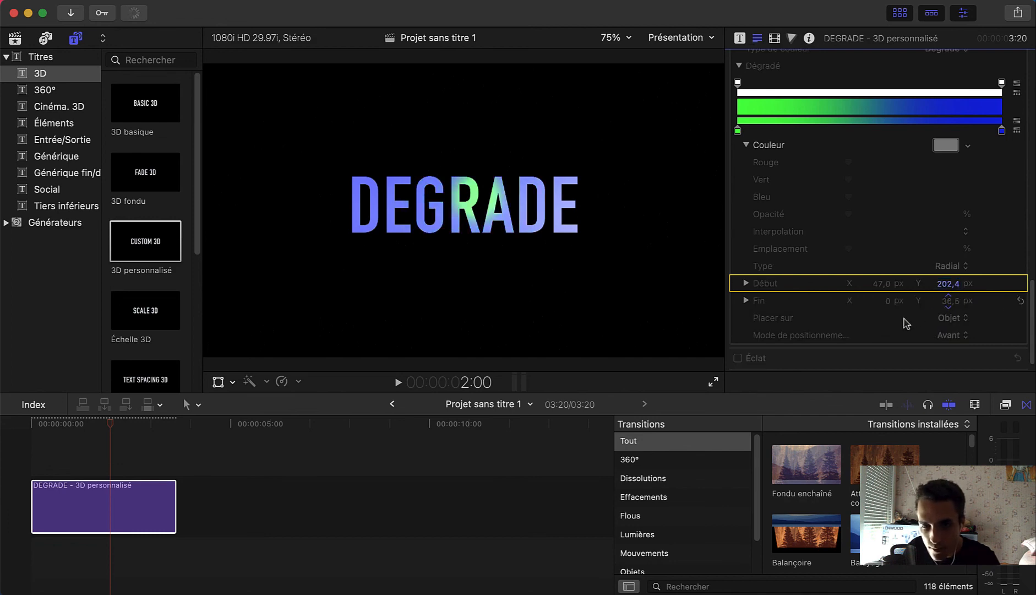
Vary the radial gradient's spread, ending with Fin at Y -416,5 px and Début at Y 427,4 px.
drag(949, 301, 948, 281)
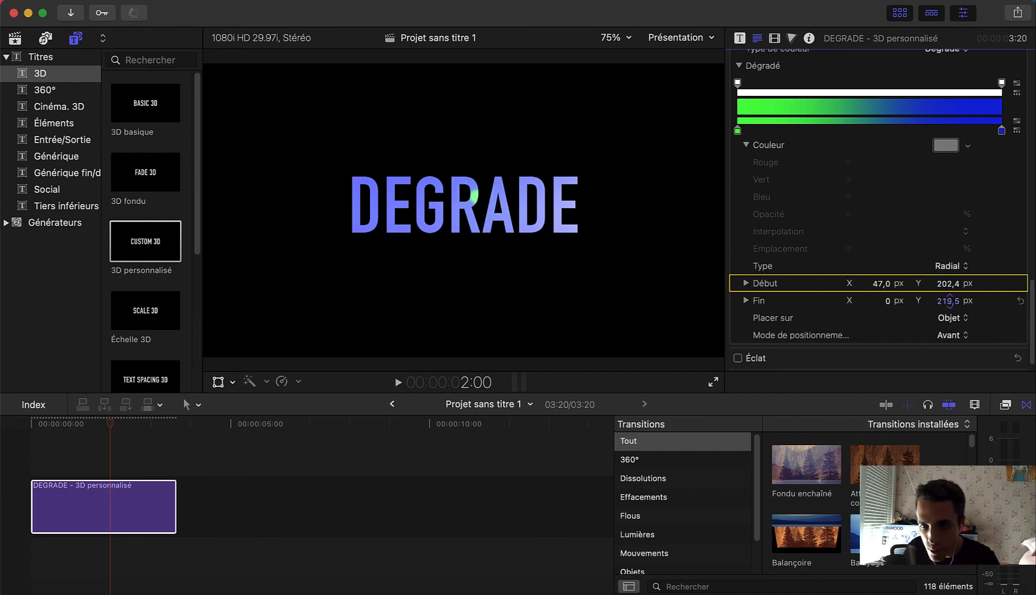
drag(948, 301, 948, 321)
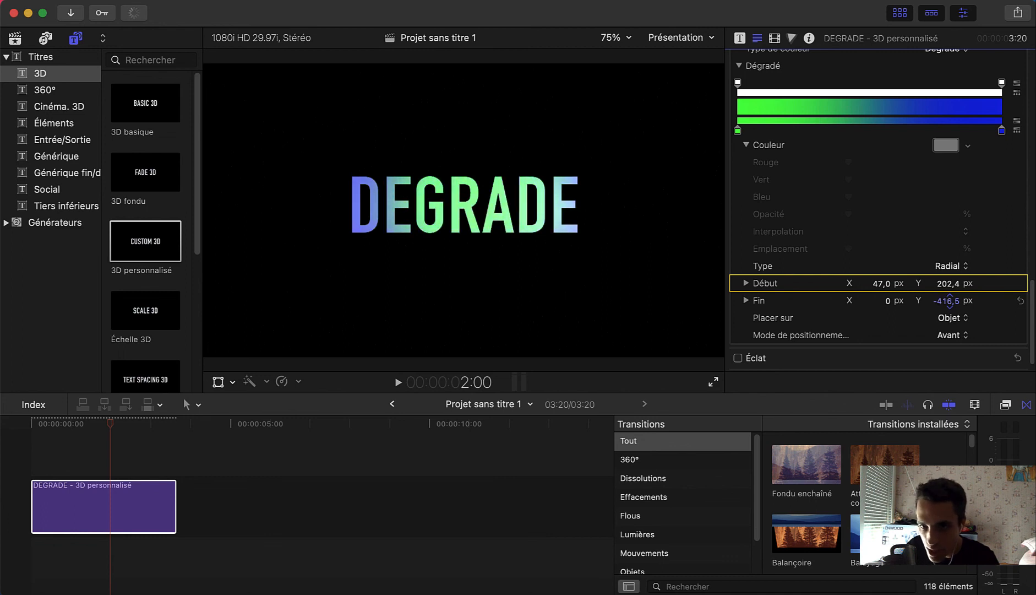
drag(948, 284, 948, 281)
Change the title's gradient type to Linéaire and set the start point (Début) to Y 648,6 px.
click(949, 266)
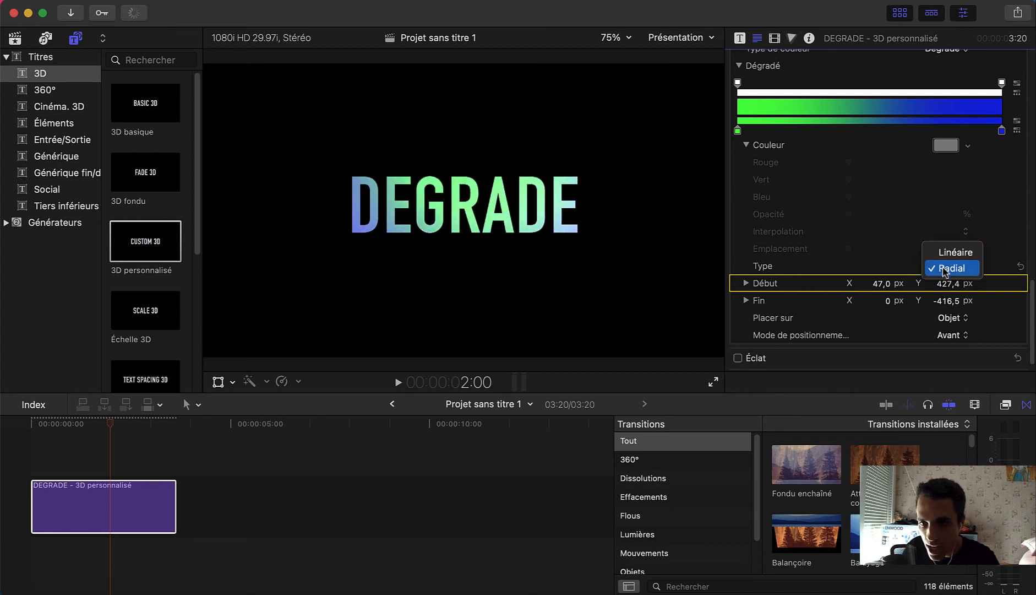
click(945, 254)
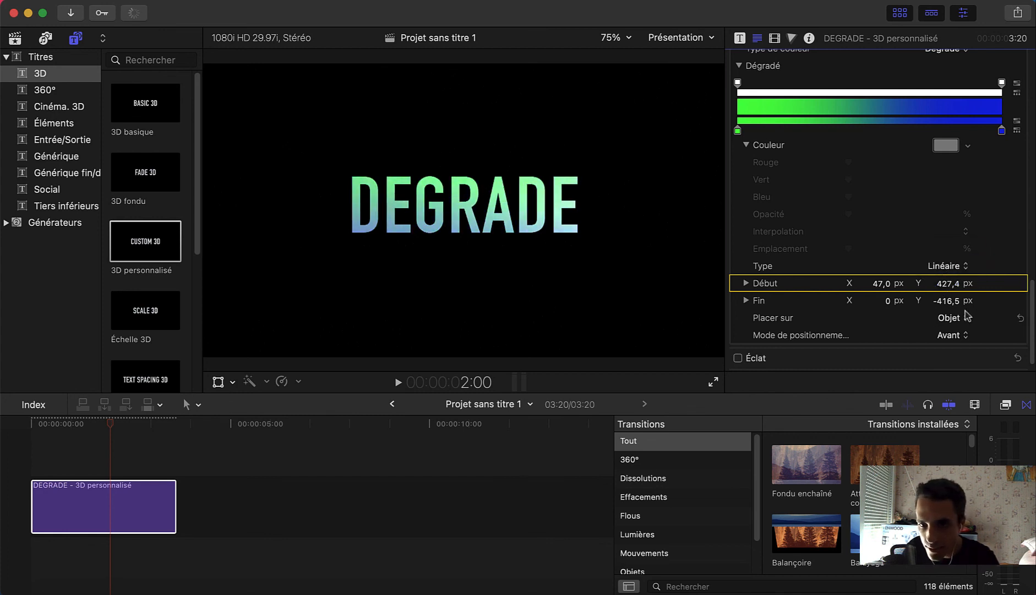
drag(949, 283, 948, 284)
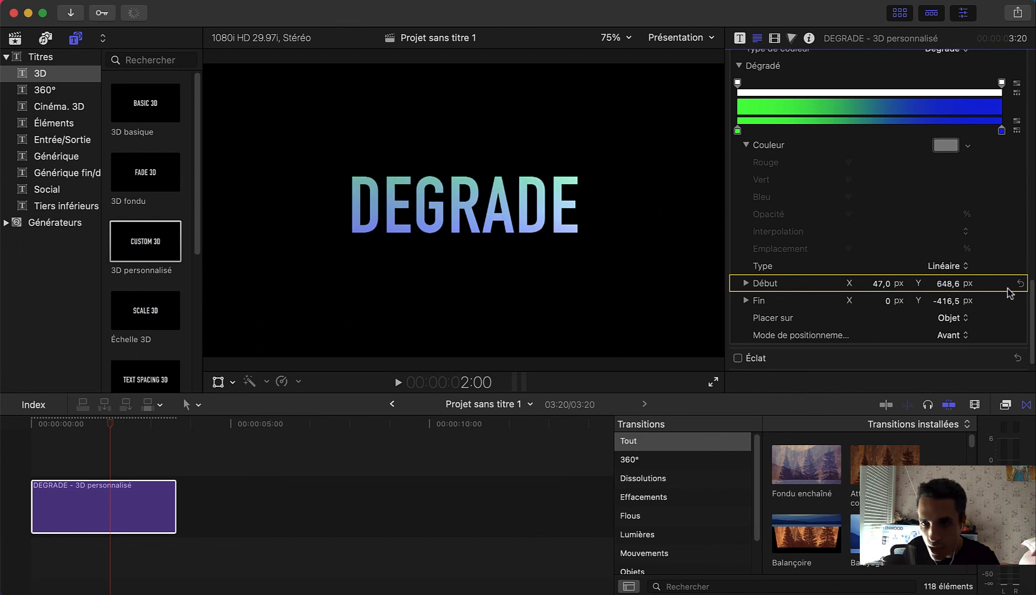
Reset both linear gradient points and adjust Début to X -4,8 px and Y 218 px.
click(1020, 284)
click(1023, 303)
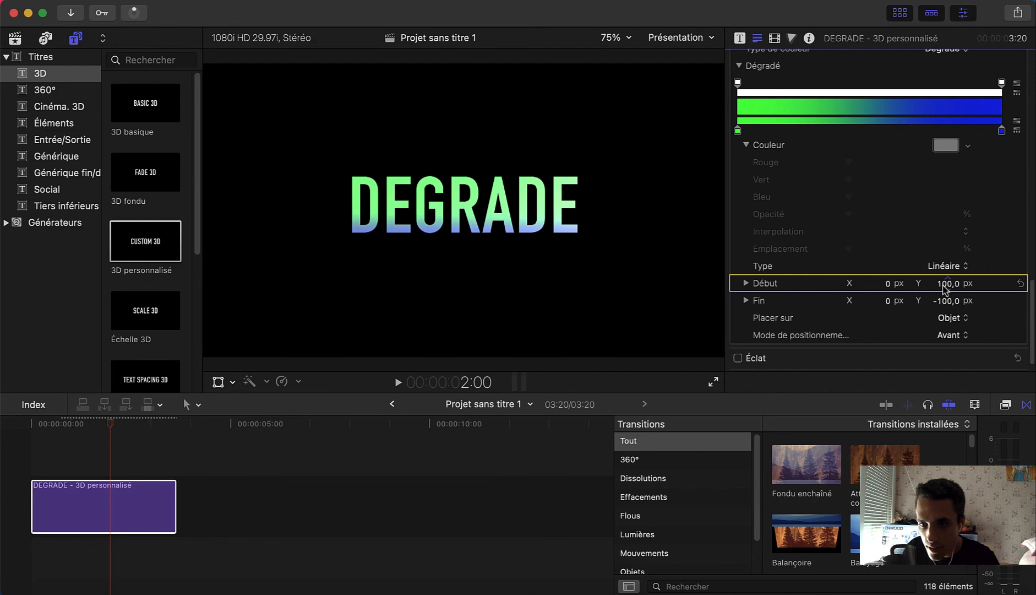
mouse_move(946, 288)
mouse_down()
mouse_move(948, 225)
mouse_move(947, 305)
mouse_move(947, 286)
mouse_up()
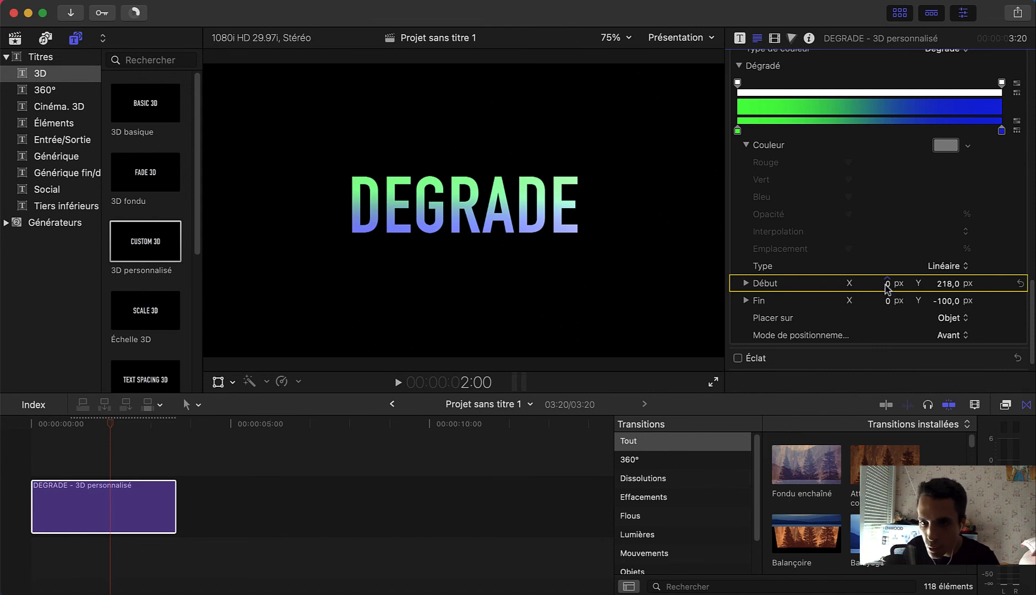
drag(887, 287, 821, 283)
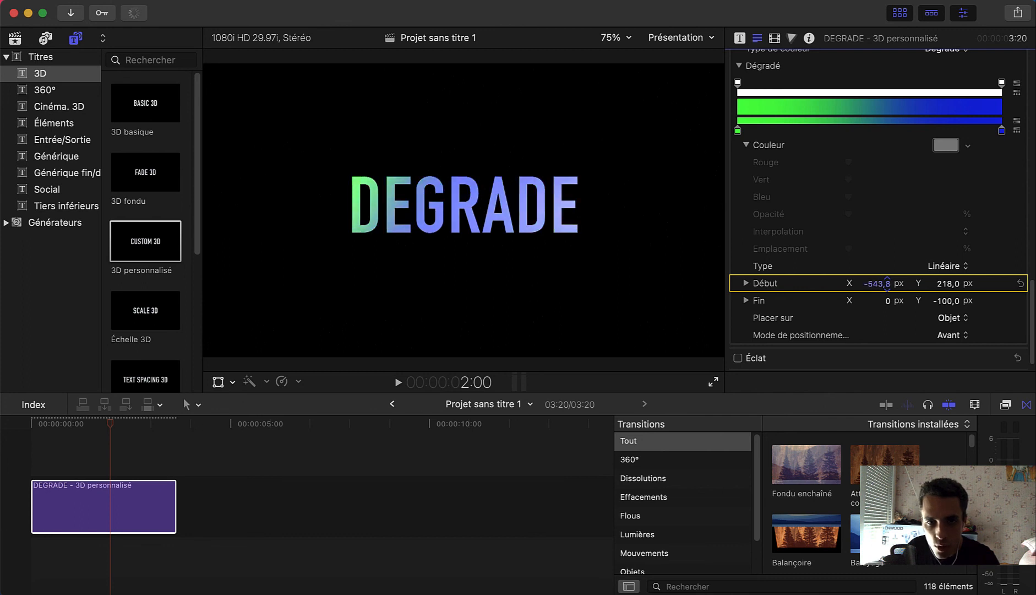
mouse_move(887, 283)
mouse_down()
mouse_move(985, 283)
mouse_move(885, 284)
mouse_up()
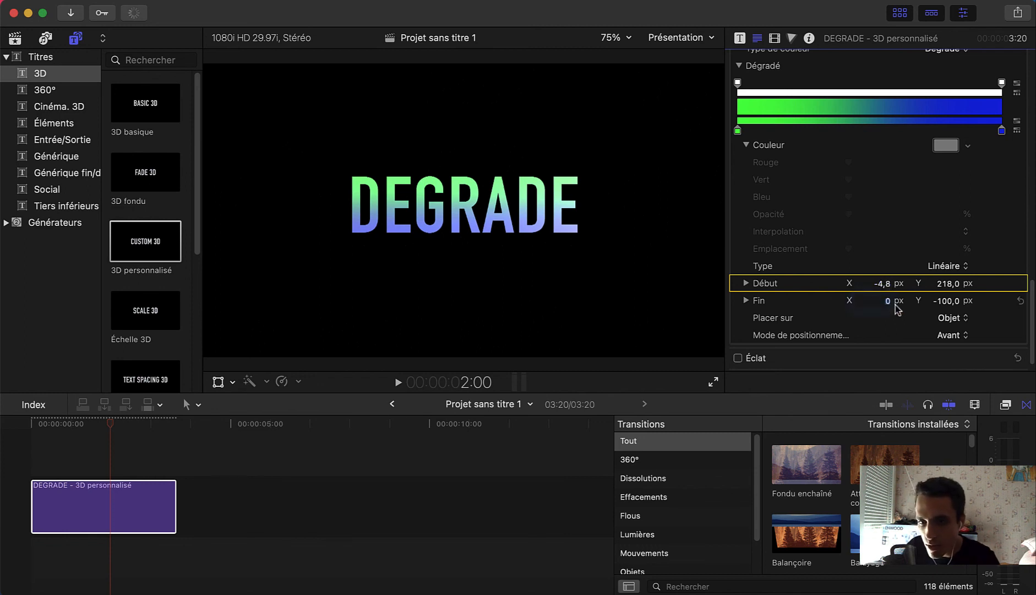
Set the linear gradient's end point (Fin) to X -16 px.
click(898, 300)
click(892, 318)
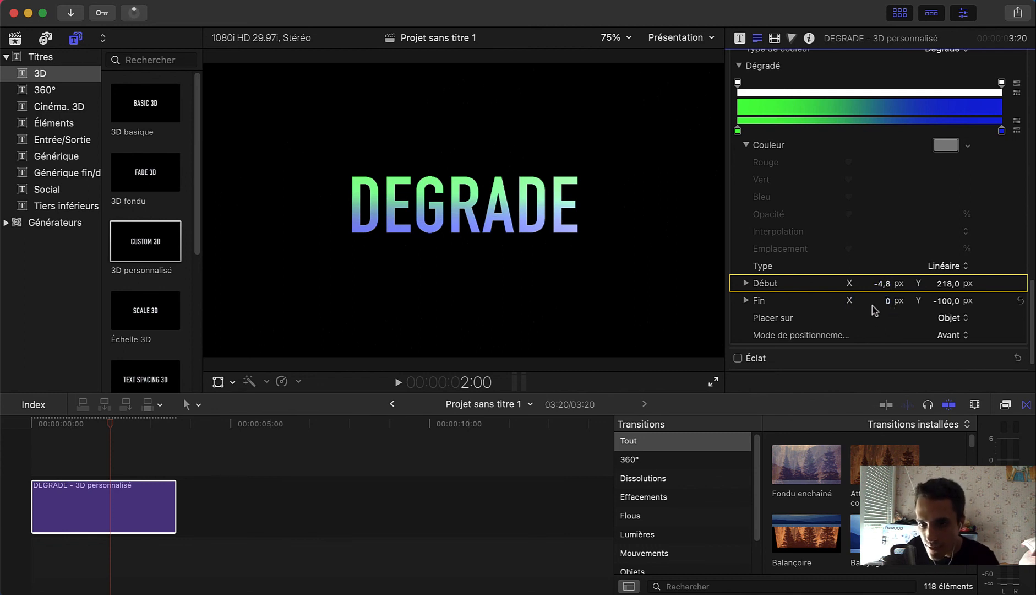
click(885, 302)
click(880, 314)
drag(886, 305, 886, 301)
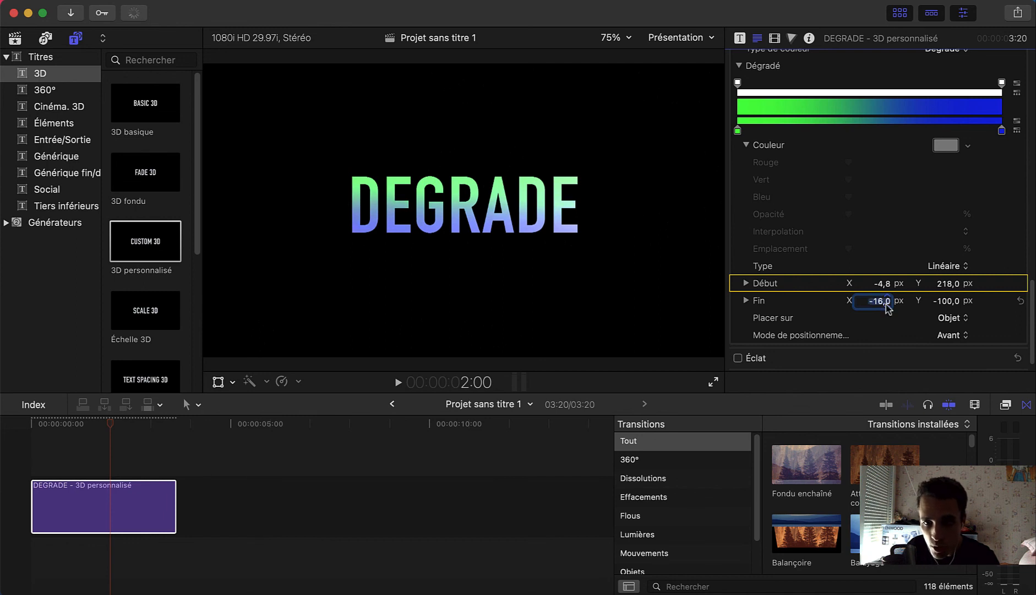